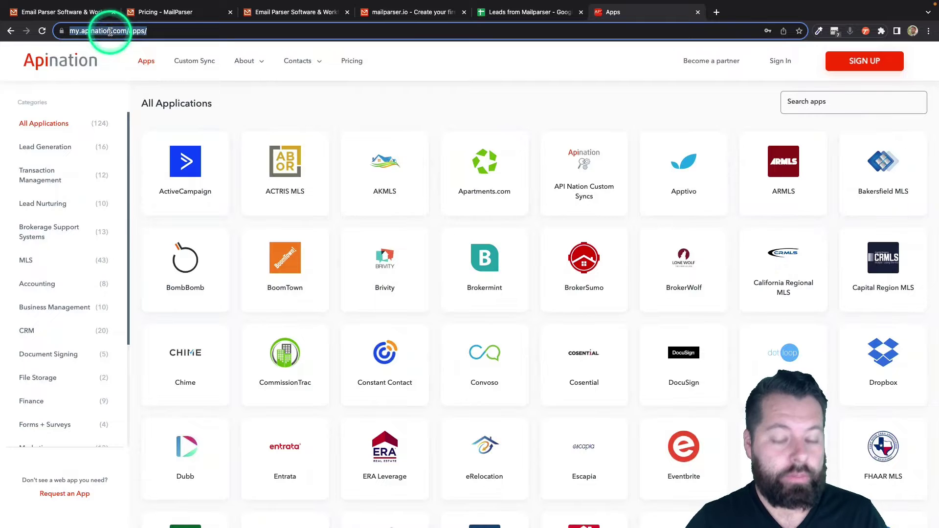
Step: Create a new blank Google Sheets spreadsheet by going to spreadsheets.new
{"action": "type", "text": "spreadsheet"}
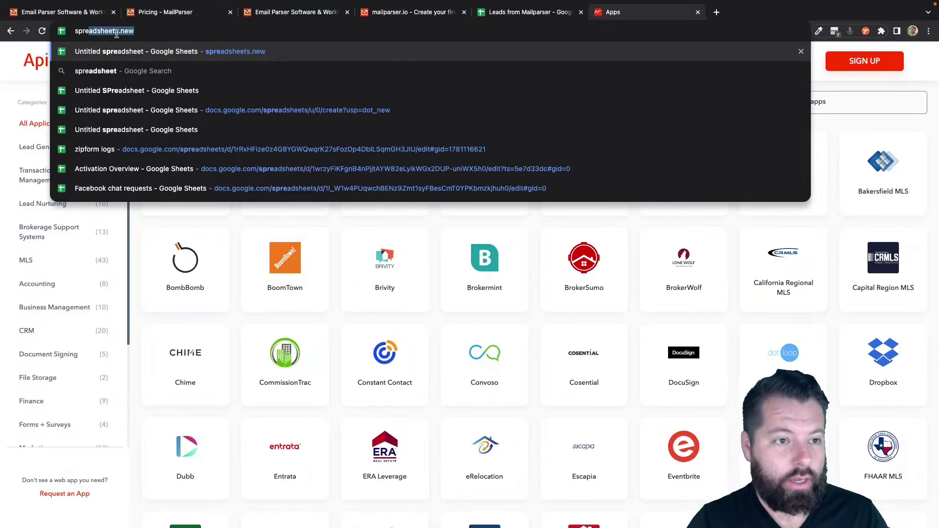
{"action": "type", "text": "ads"}
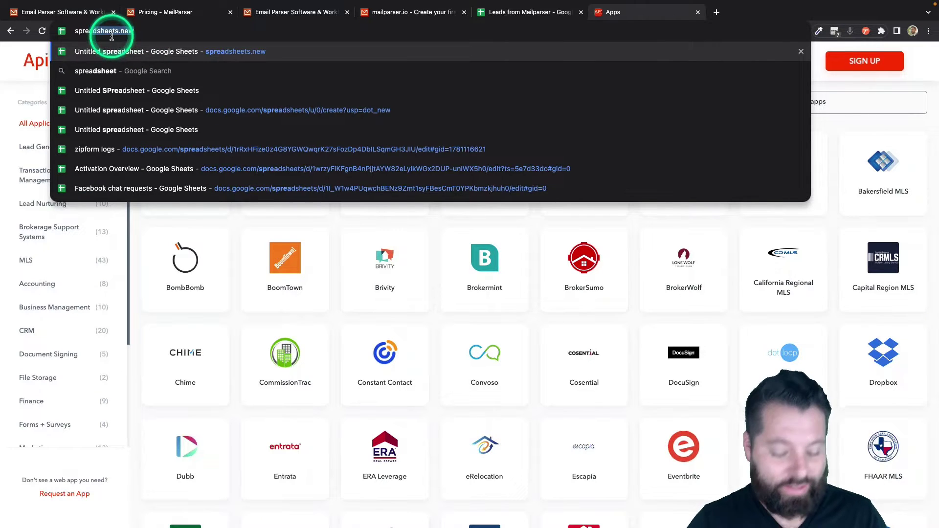
{"action": "type", "text": "heets.new"}
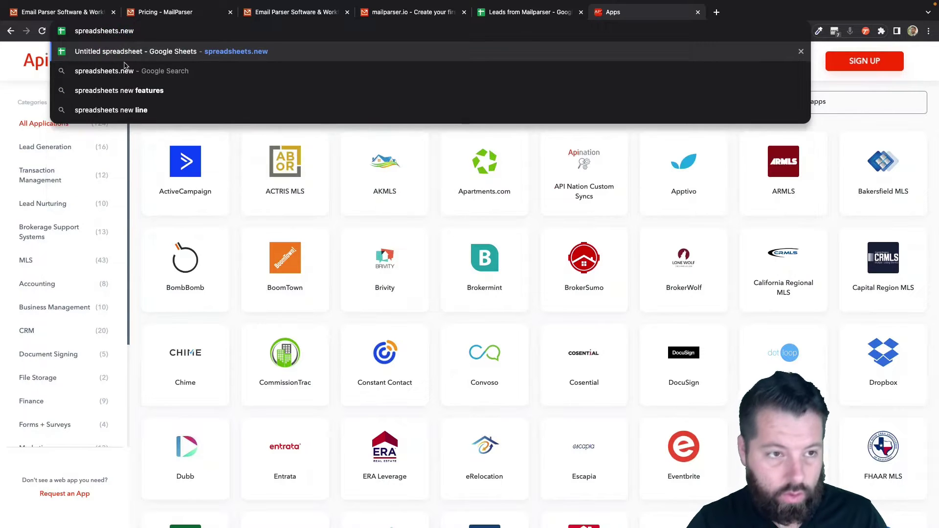
{"action": "left_click", "coordinate": [270, 50]}
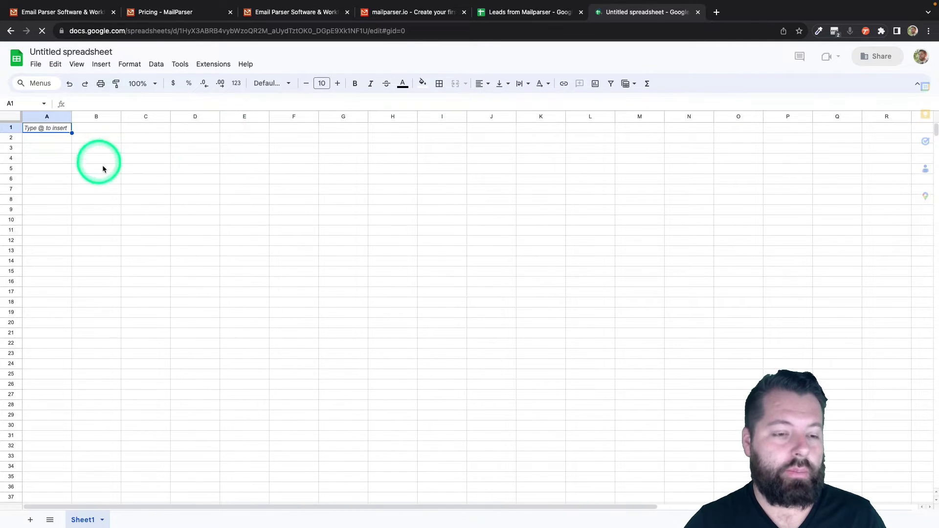
Step: Name the spreadsheet "New Leads From Mailparser"
{"action": "left_click", "coordinate": [59, 52]}
{"action": "type", "text": "New Le"}
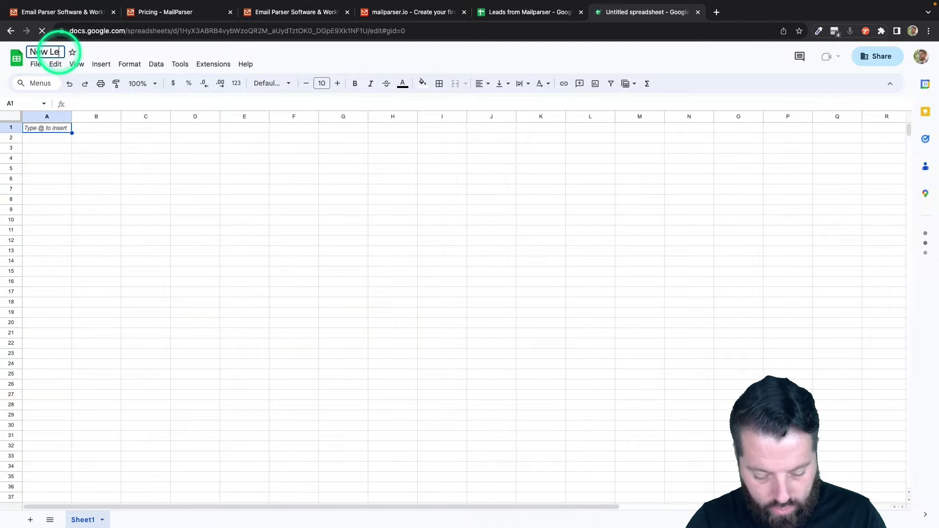
{"action": "type", "text": "ads From Mai"}
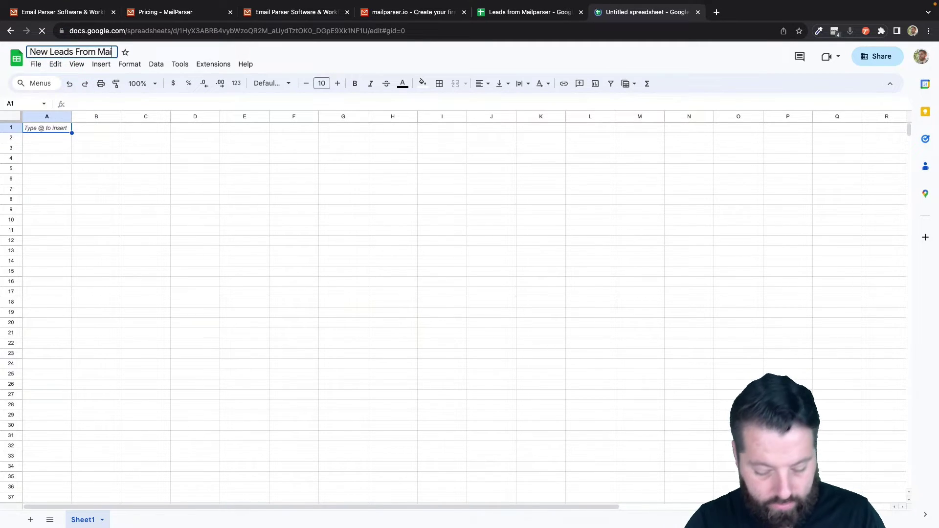
{"action": "type", "text": "lparser"}
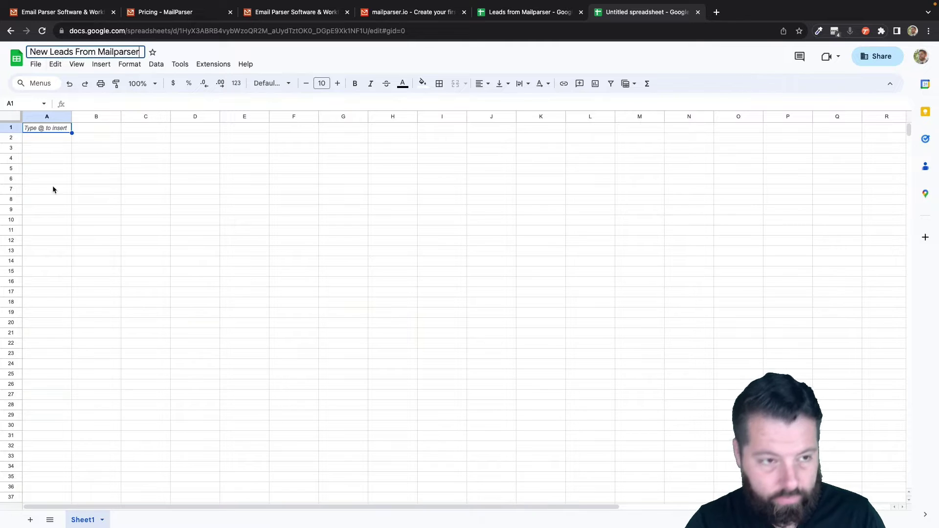
{"action": "left_click", "coordinate": [56, 155]}
Step: Enter the column headers Fname, Lname, Email, Phone and Message in cells A1 to E1
{"action": "left_click", "coordinate": [57, 130]}
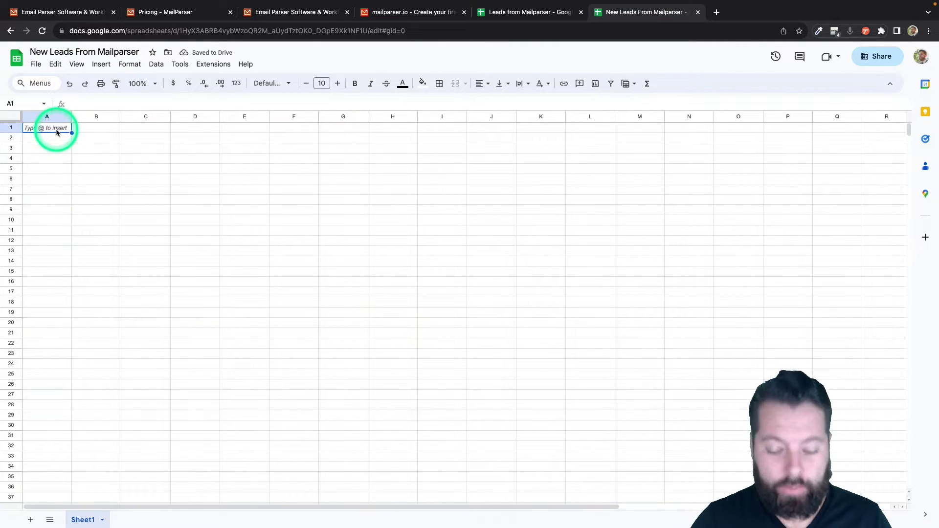
{"action": "type", "text": "Fname"}
{"action": "key", "text": "Tab"}
{"action": "type", "text": "L"}
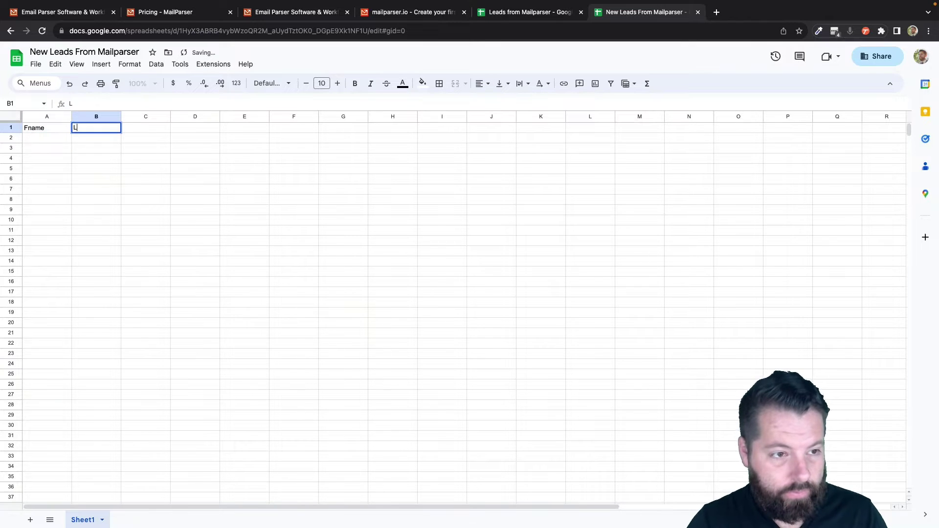
{"action": "type", "text": "name"}
{"action": "key", "text": "Tab"}
{"action": "type", "text": "Emai"}
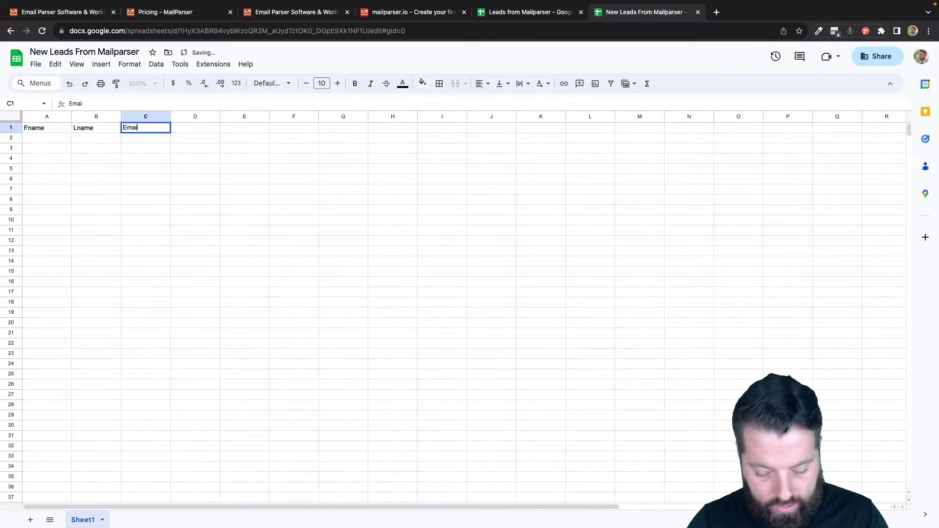
{"action": "key", "text": "Tab"}
{"action": "type", "text": "Phone"}
{"action": "key", "text": "Tab"}
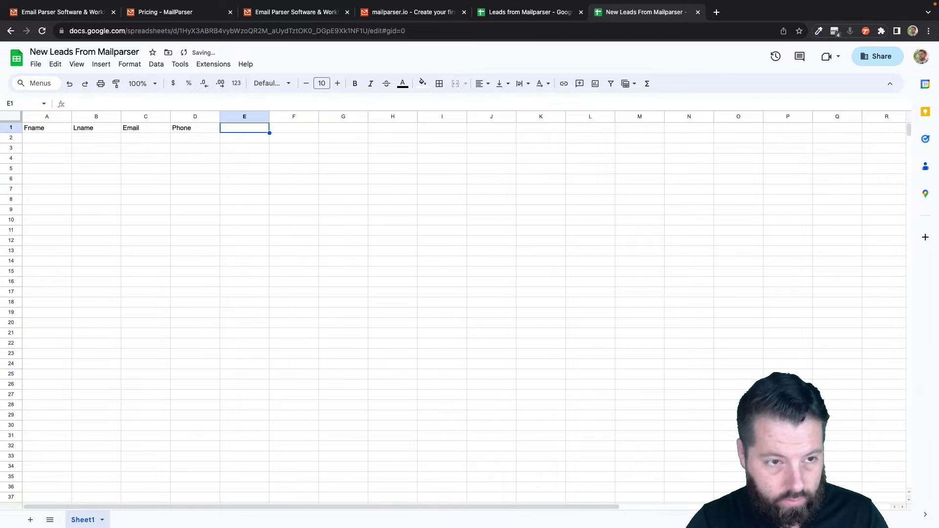
{"action": "type", "text": "Message"}
{"action": "key", "text": "Tab"}
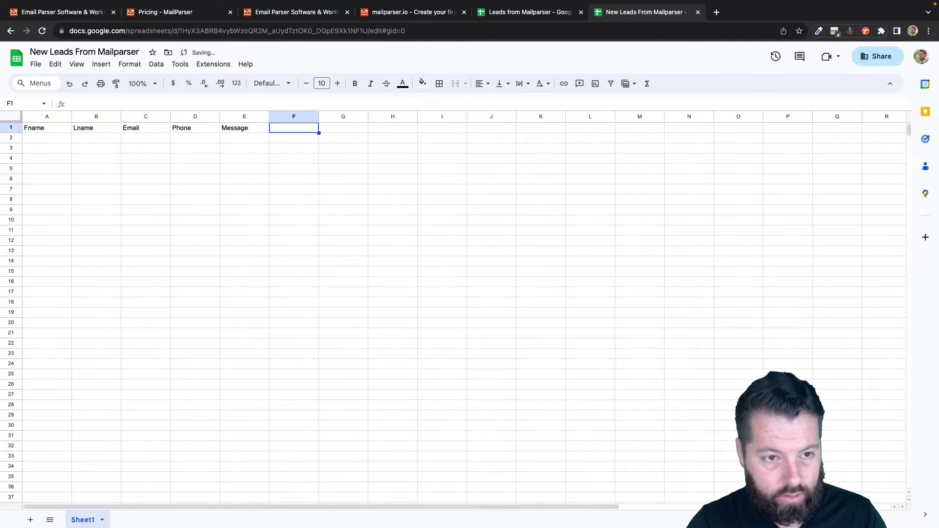
Step: Add the headers Address, City, State and Zip in cells F1 to I1
{"action": "type", "text": "Sddress"}
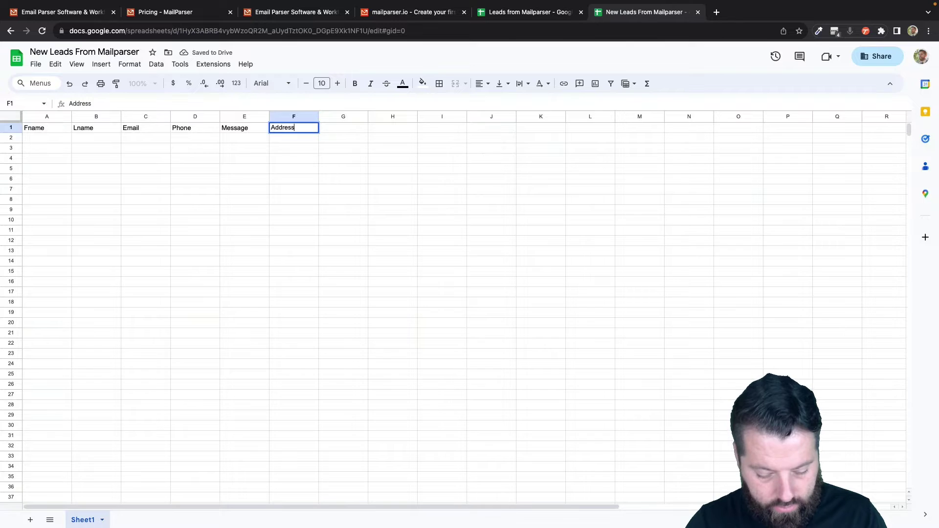
{"action": "key", "text": "Tab"}
{"action": "type", "text": "City"}
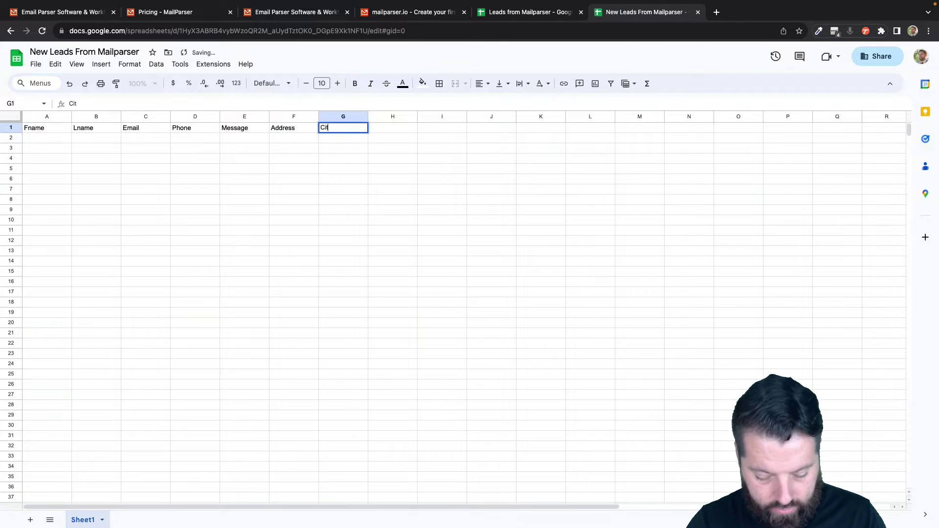
{"action": "key", "text": "Tab"}
{"action": "type", "text": "S"}
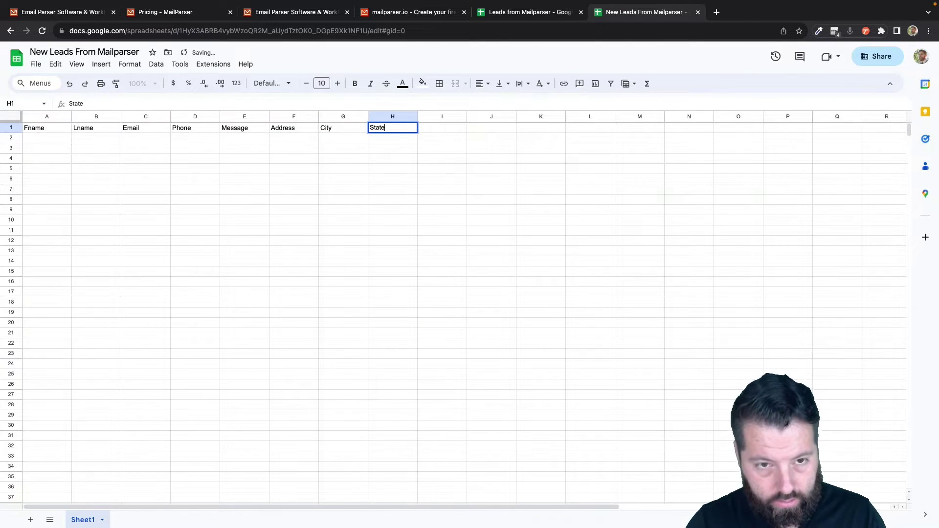
{"action": "type", "text": "tate Zip"}
{"action": "key", "text": "BackSpace"}
{"action": "key", "text": "BackSpace"}
{"action": "key", "text": "BackSpace"}
{"action": "key", "text": "BackSpace"}
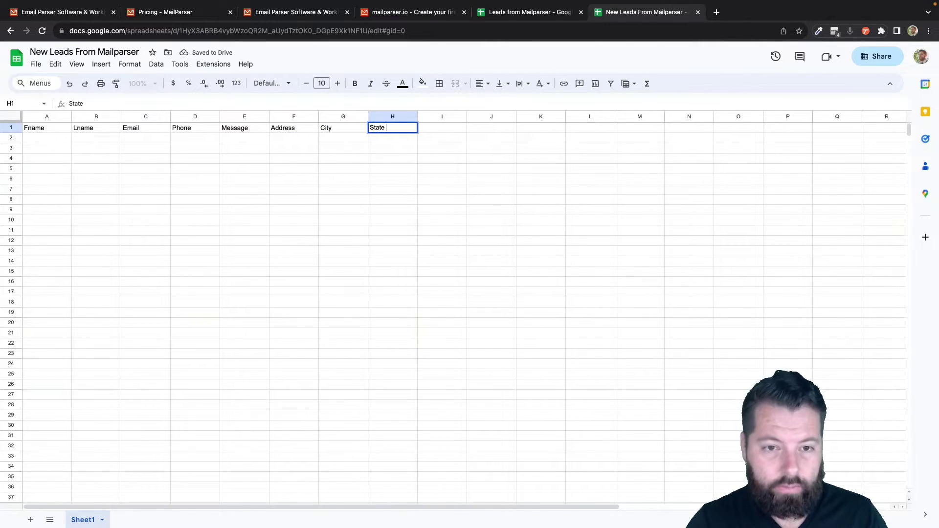
{"action": "key", "text": "Tab"}
{"action": "type", "text": "Zip"}
{"action": "key", "text": "Return"}
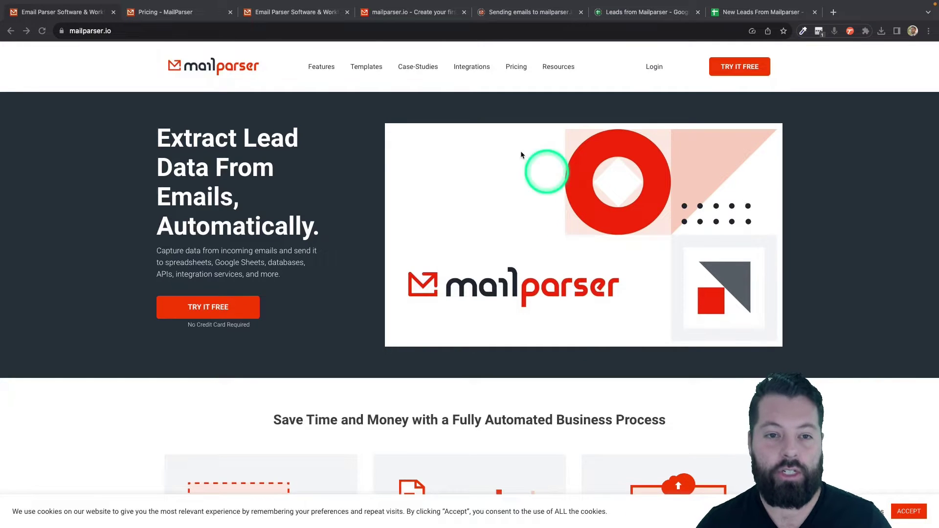
Step: Switch to the Mailparser app and create a first inbox named "Leads"
{"action": "left_click", "coordinate": [188, 20]}
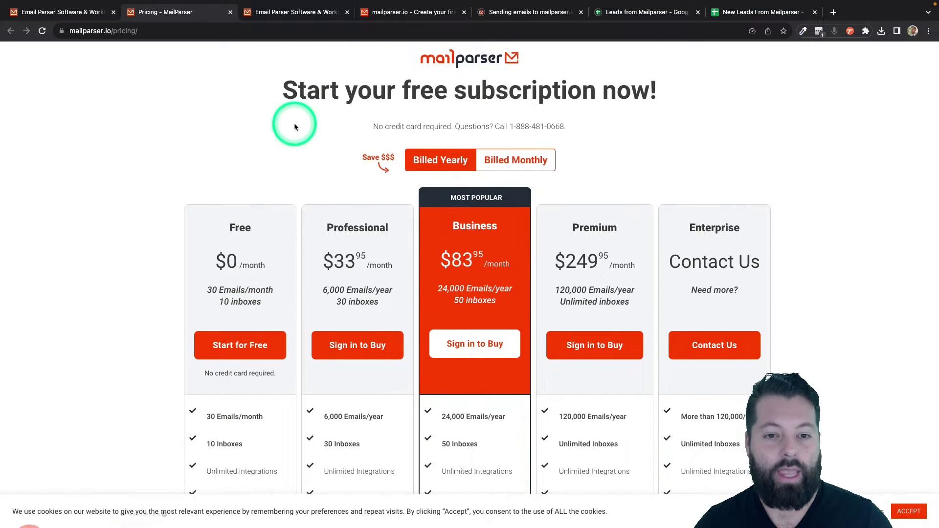
{"action": "left_click", "coordinate": [397, 11]}
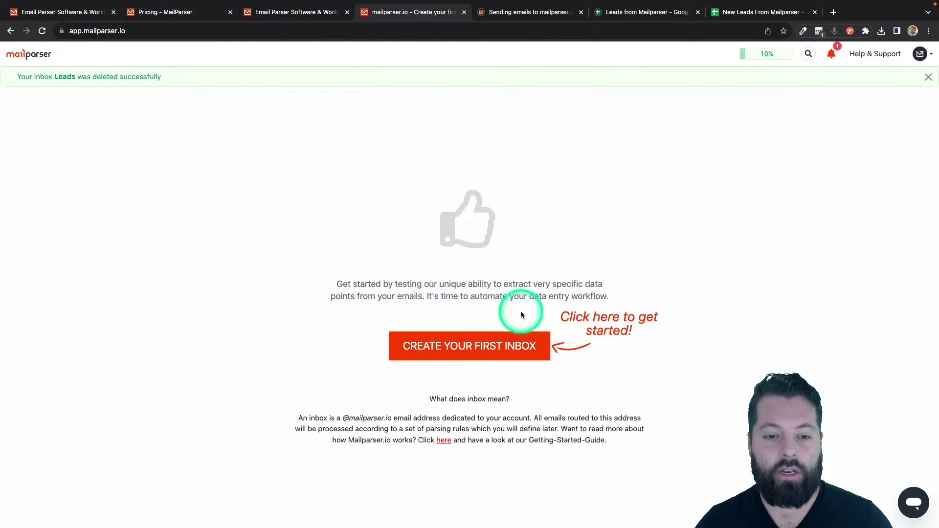
{"action": "left_click", "coordinate": [466, 347]}
{"action": "left_click", "coordinate": [422, 120]}
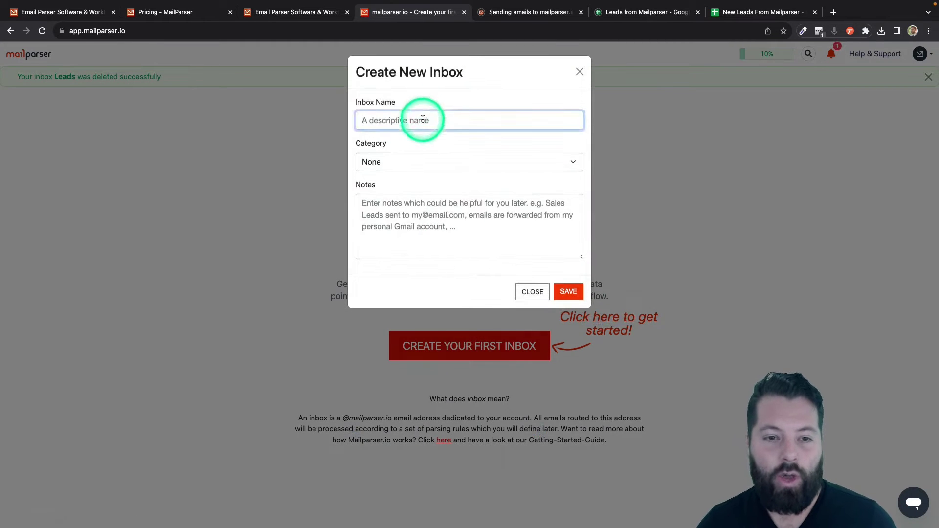
{"action": "type", "text": "L"}
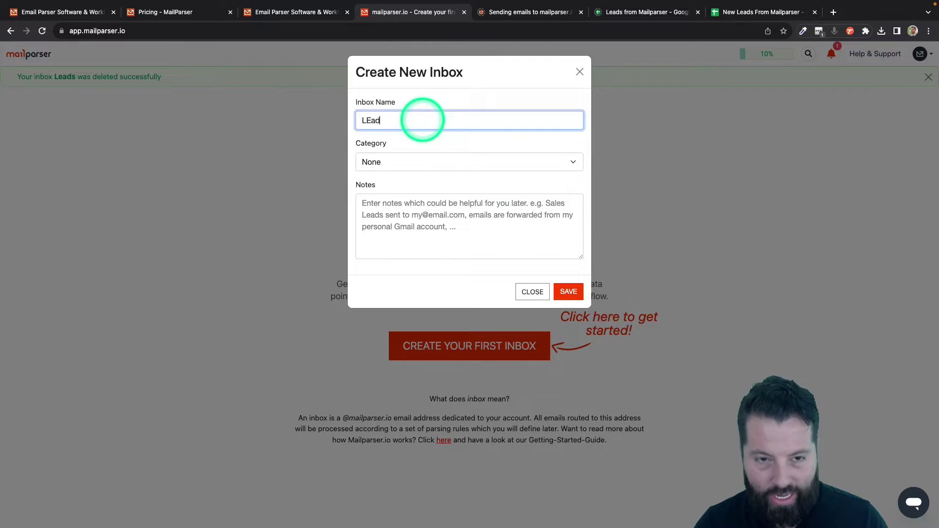
{"action": "type", "text": "E"}
{"action": "key", "text": "BackSpace"}
{"action": "type", "text": "eads"}
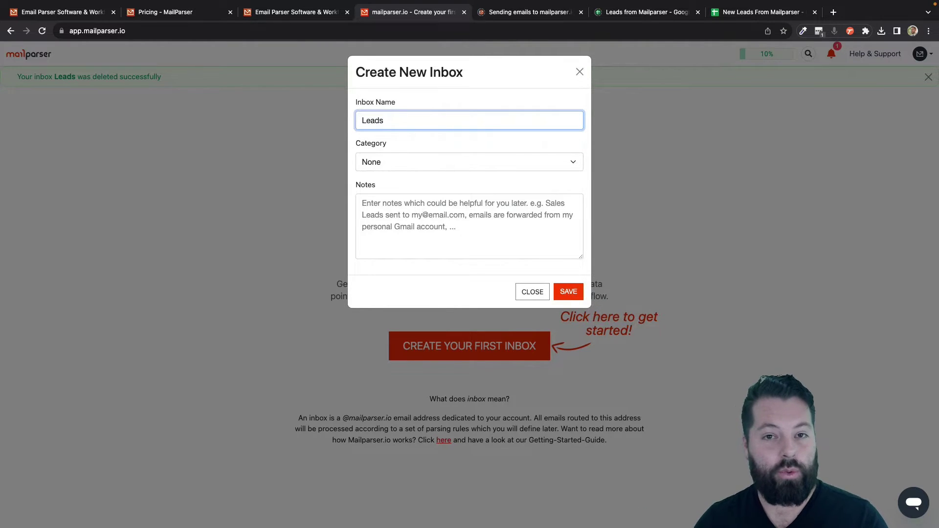
{"action": "left_click", "coordinate": [568, 295]}
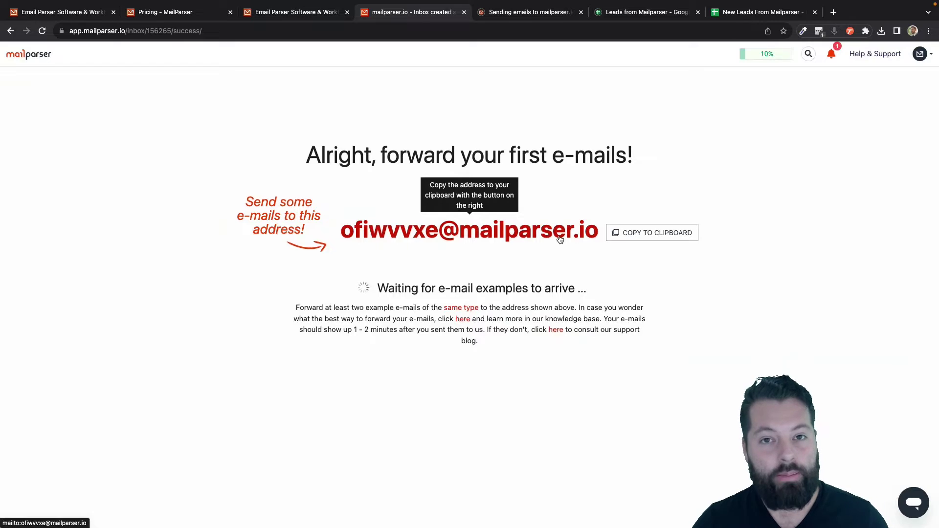
Step: Copy the new inbox's forwarding email address to the clipboard and dismiss the confirmation
{"action": "left_click", "coordinate": [485, 239]}
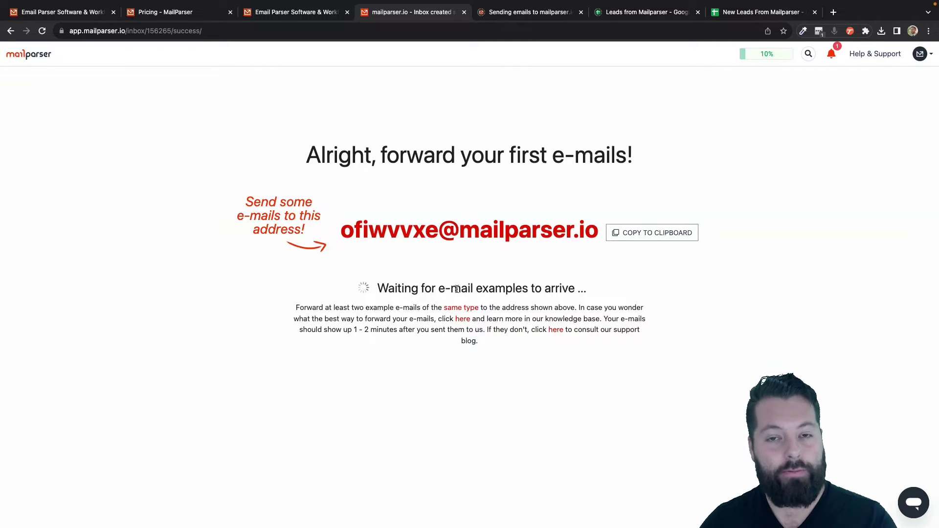
{"action": "left_click", "coordinate": [653, 235]}
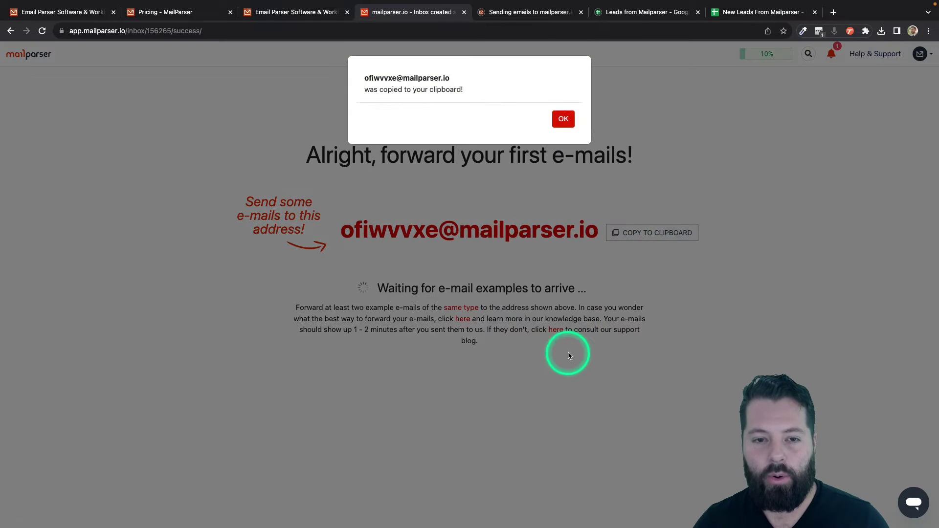
{"action": "left_click", "coordinate": [562, 119]}
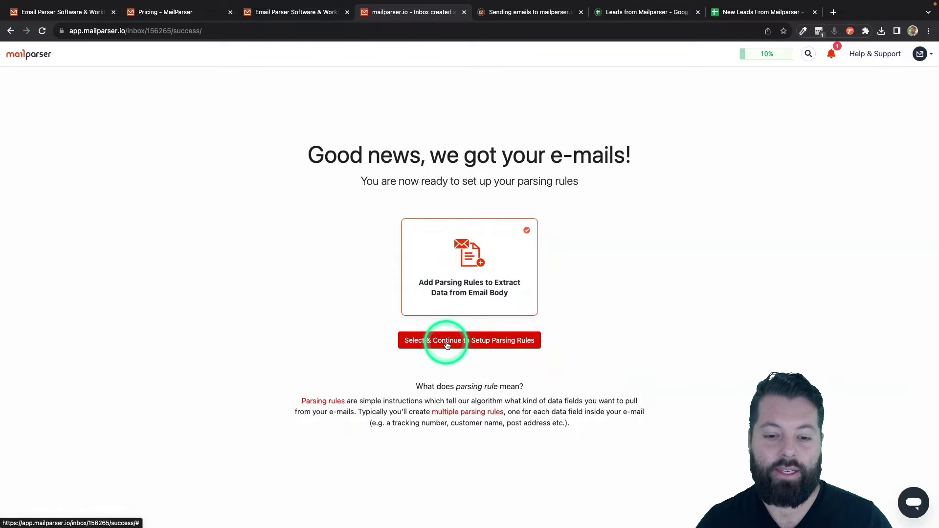
Step: Set up the inbox's parsing rules from the Real Estate category's Realtor OPCity template
{"action": "left_click", "coordinate": [489, 344]}
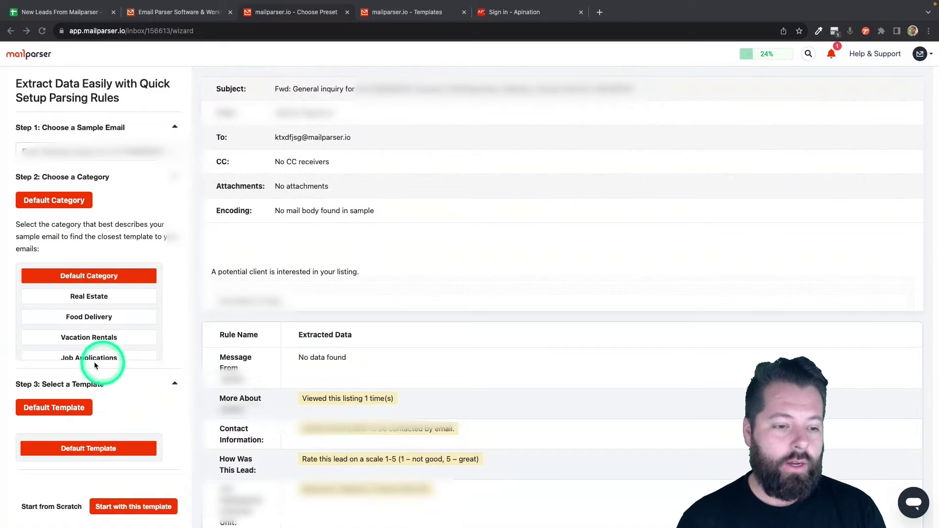
{"action": "left_click", "coordinate": [88, 297]}
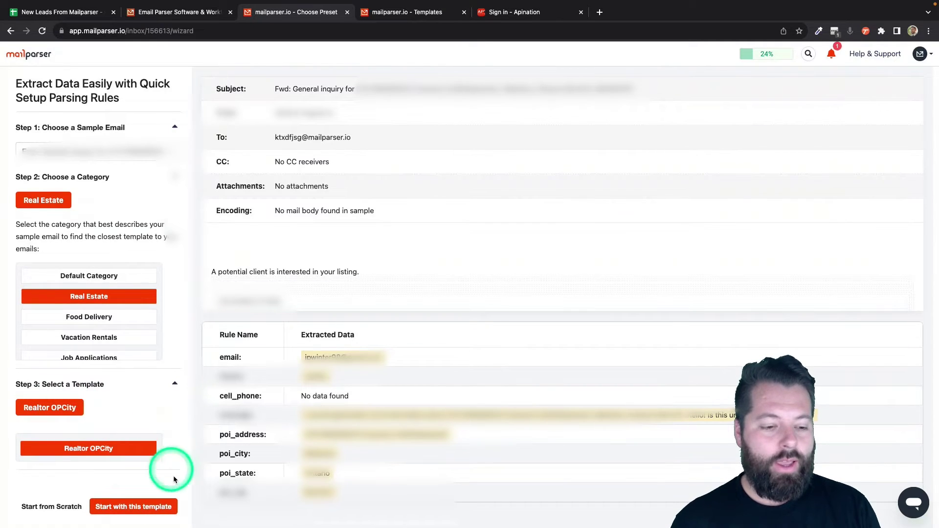
{"action": "left_click", "coordinate": [179, 505]}
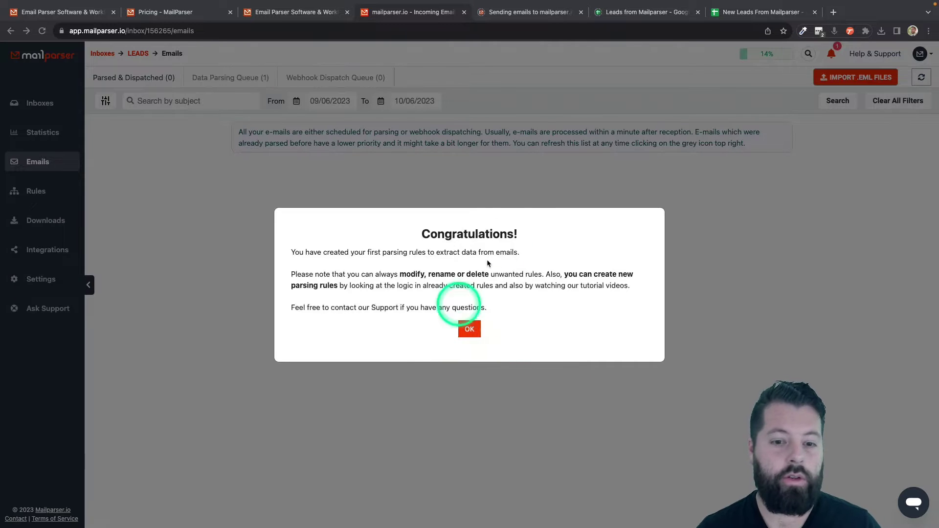
{"action": "left_click", "coordinate": [469, 330]}
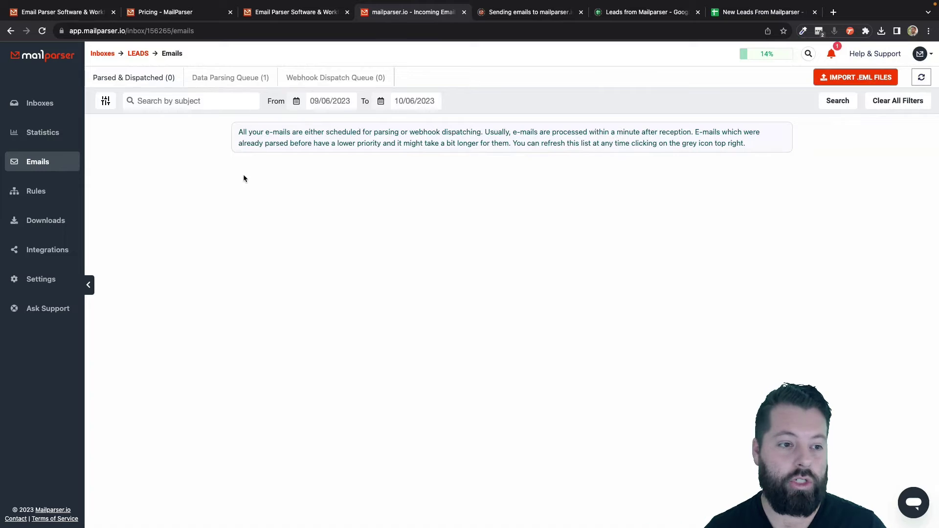
Step: Start a new integration for the Leads inbox and choose Google Sheets as its type
{"action": "left_click", "coordinate": [41, 254]}
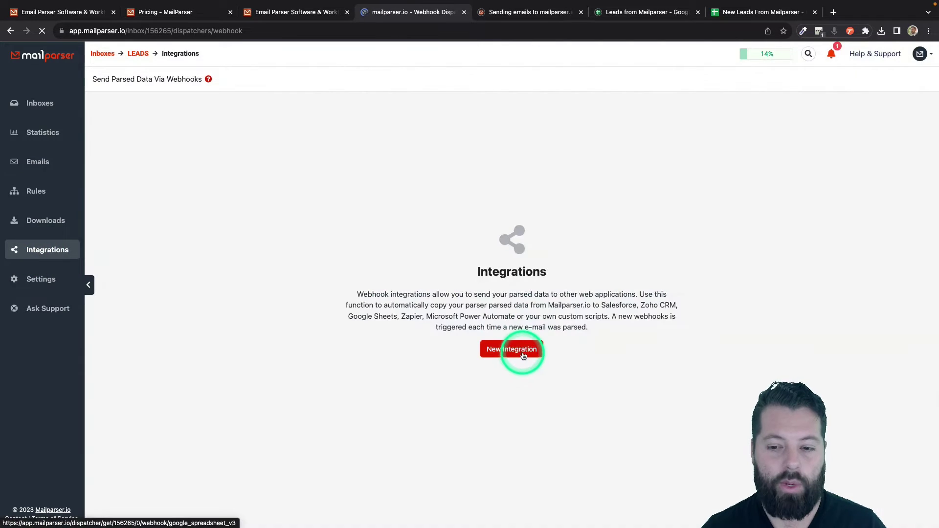
{"action": "left_click", "coordinate": [522, 353]}
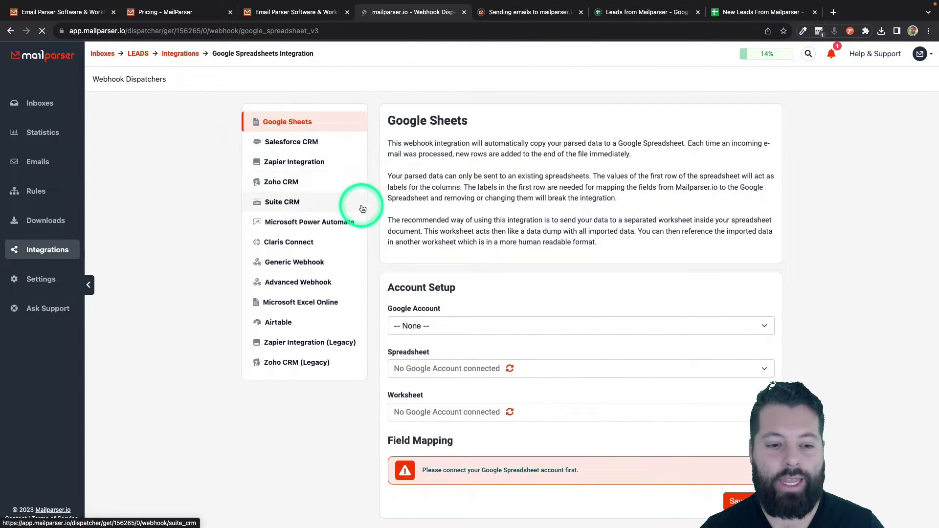
{"action": "left_click", "coordinate": [310, 264]}
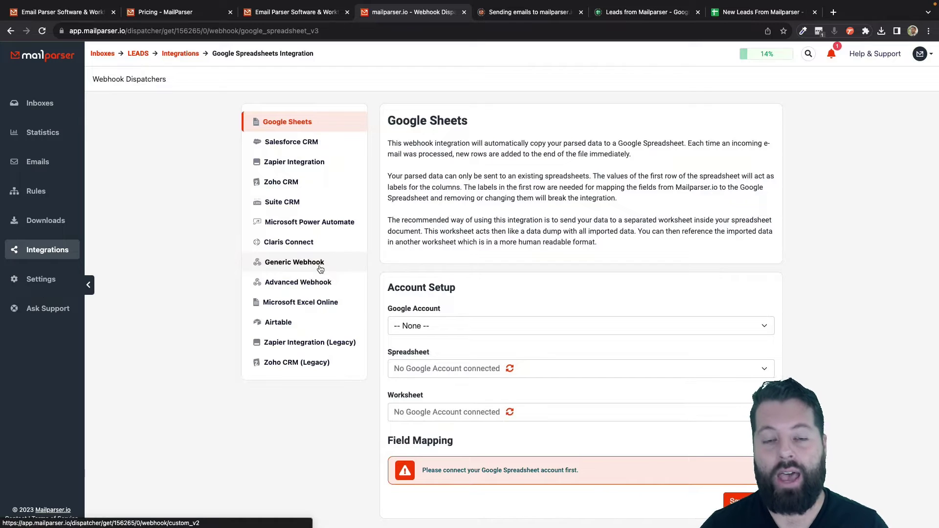
{"action": "left_click", "coordinate": [354, 261]}
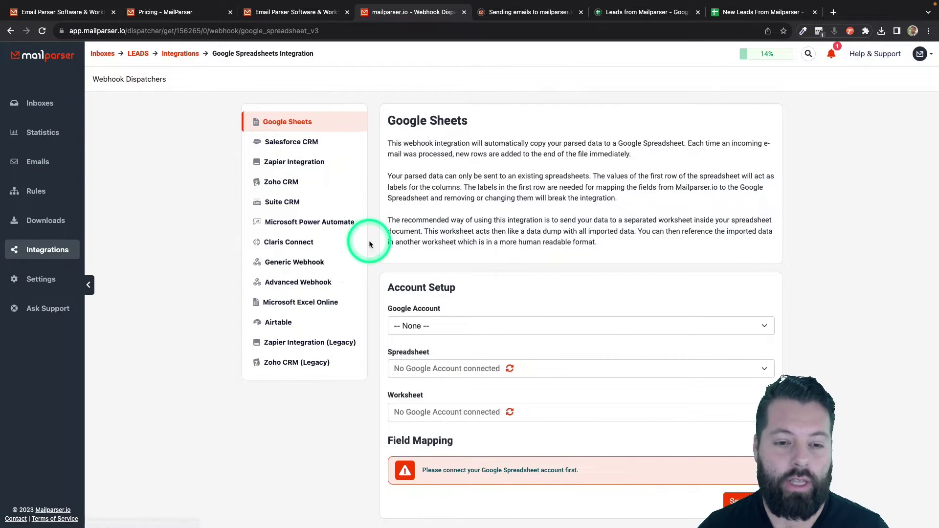
{"action": "left_click", "coordinate": [299, 127]}
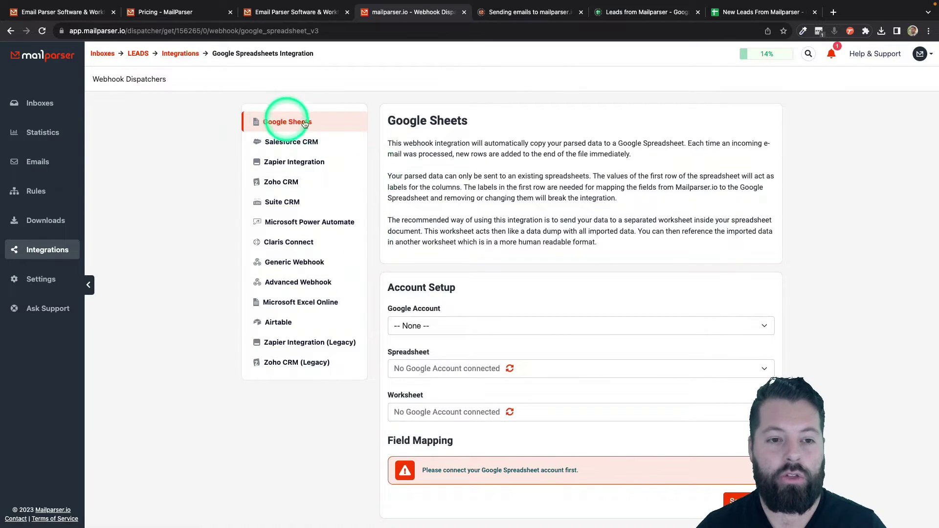
{"action": "left_click", "coordinate": [317, 125]}
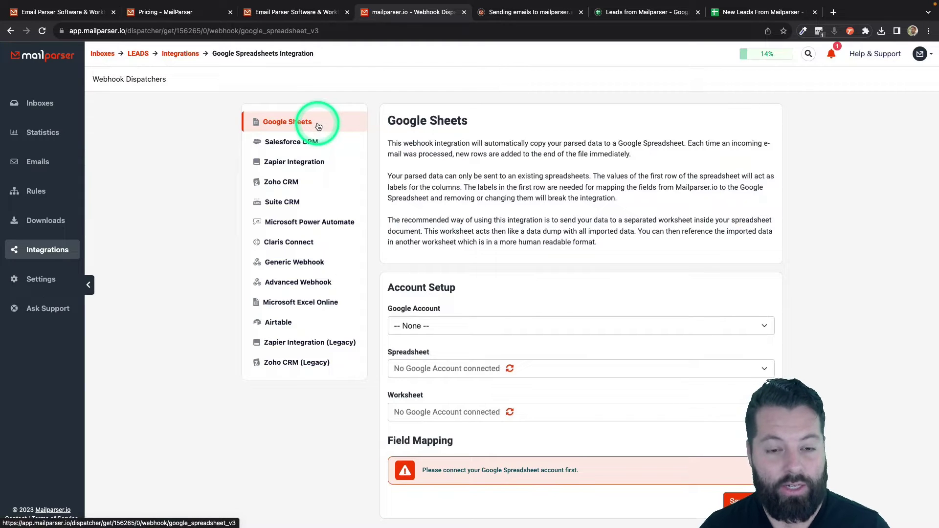
{"action": "left_click", "coordinate": [378, 244]}
{"action": "left_click", "coordinate": [290, 125]}
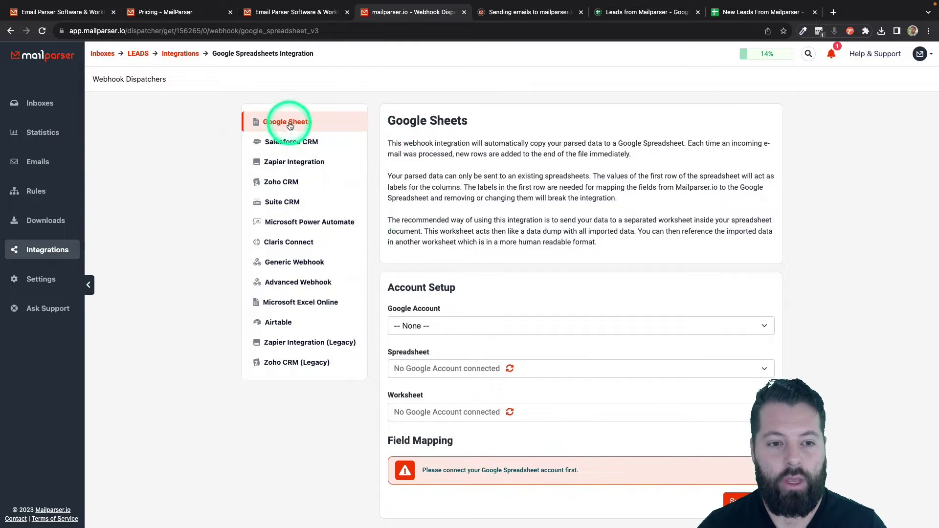
Step: Choose the already connected Google account for the Google Sheets integration
{"action": "scroll", "coordinate": [429, 198], "scroll_direction": "down", "scroll_amount": 1}
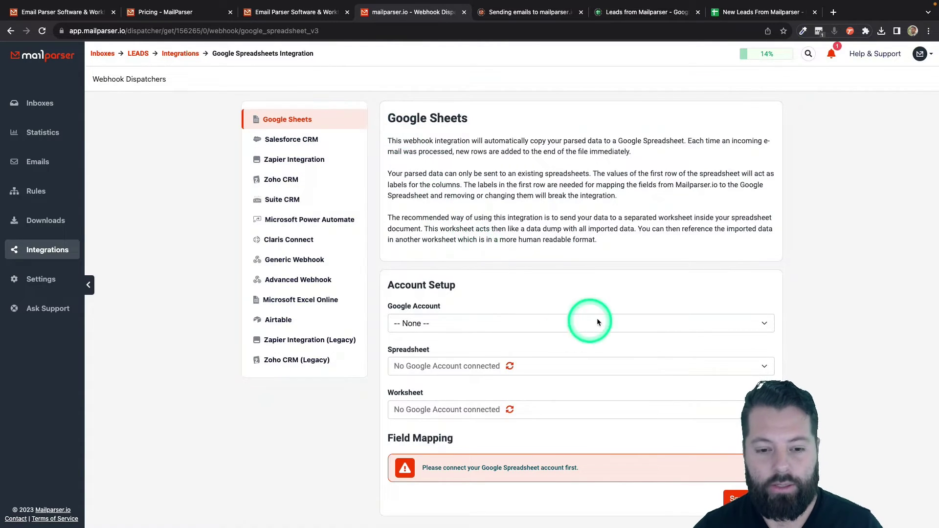
{"action": "left_click", "coordinate": [473, 325]}
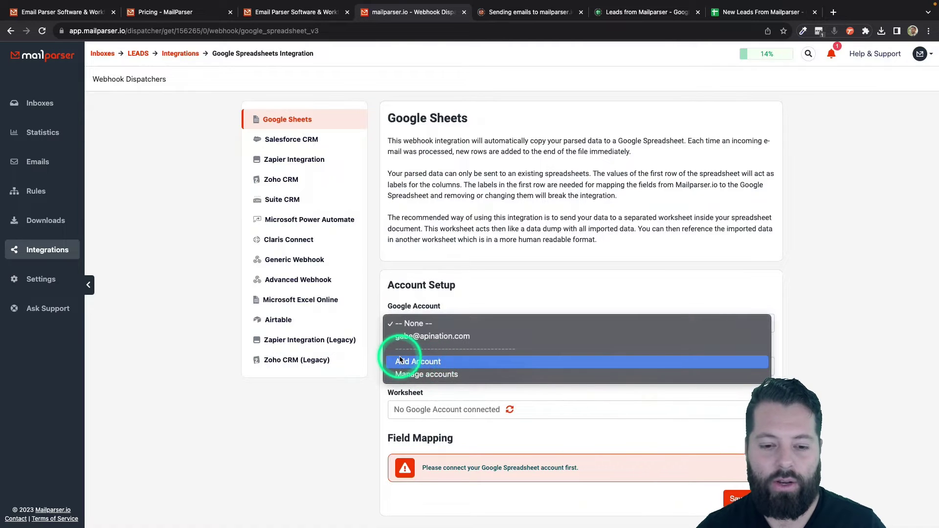
{"action": "left_click", "coordinate": [413, 337]}
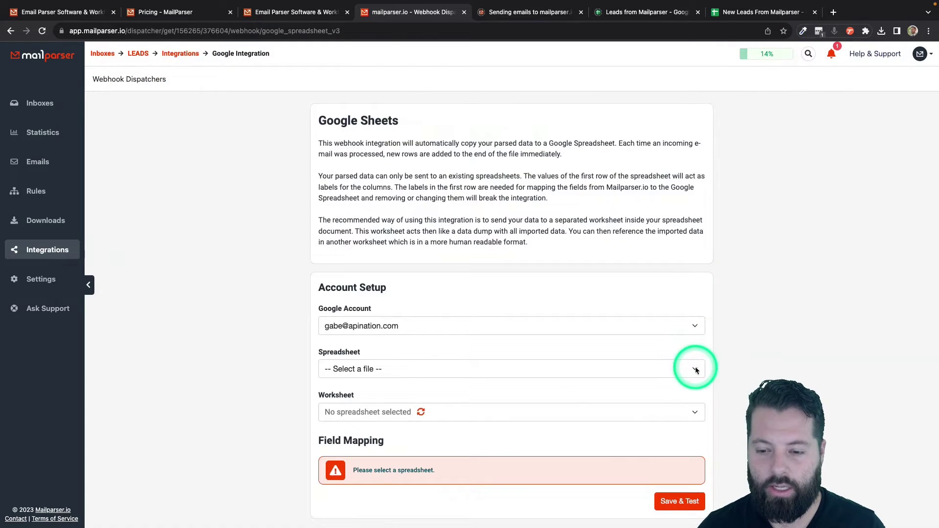
Step: Select the "New Leads From Mailparser" spreadsheet as the integration's destination file
{"action": "left_click", "coordinate": [695, 370]}
{"action": "scroll", "coordinate": [470, 484], "scroll_direction": "down", "scroll_amount": 10}
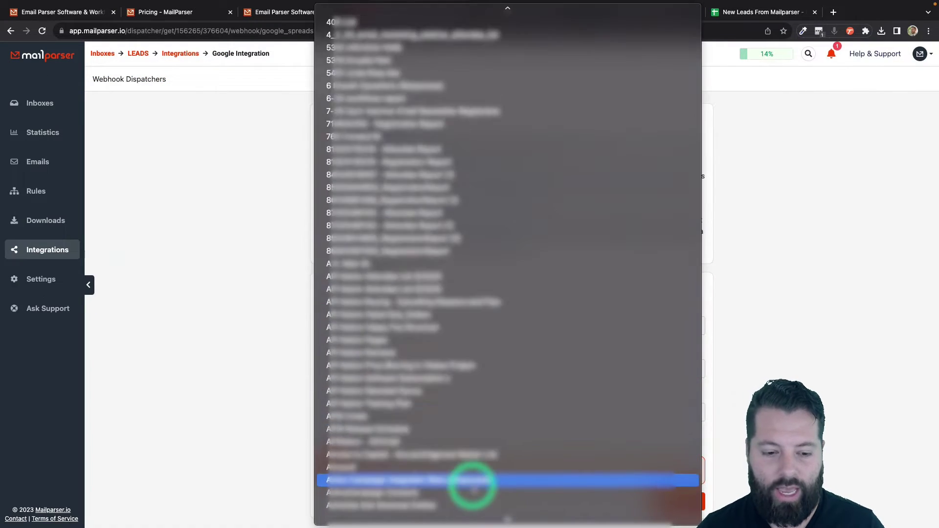
{"action": "scroll", "coordinate": [472, 486], "scroll_direction": "down", "scroll_amount": 20}
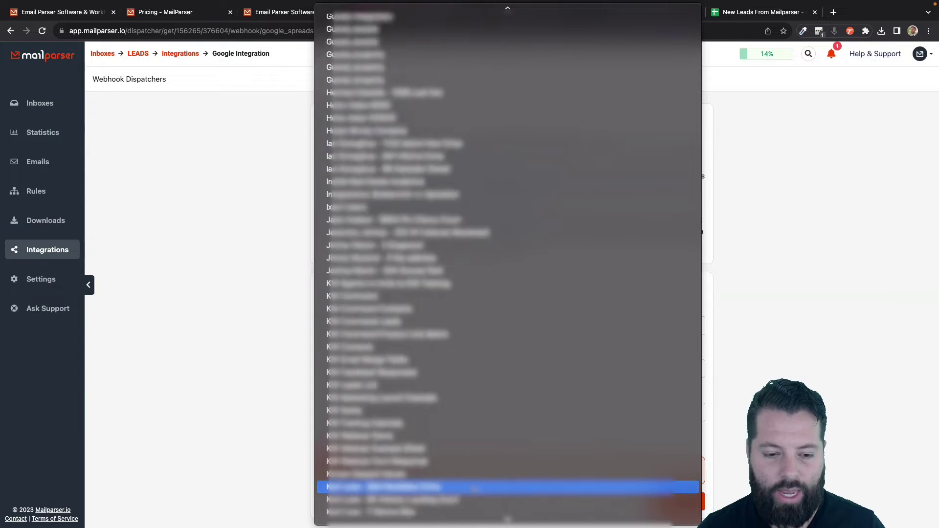
{"action": "scroll", "coordinate": [473, 489], "scroll_direction": "down", "scroll_amount": 20}
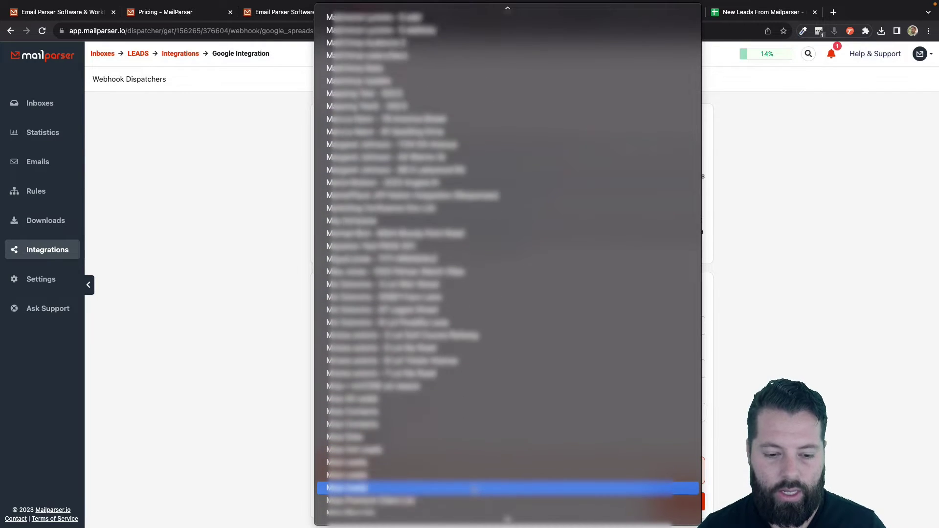
{"action": "scroll", "coordinate": [474, 490], "scroll_direction": "down", "scroll_amount": 5}
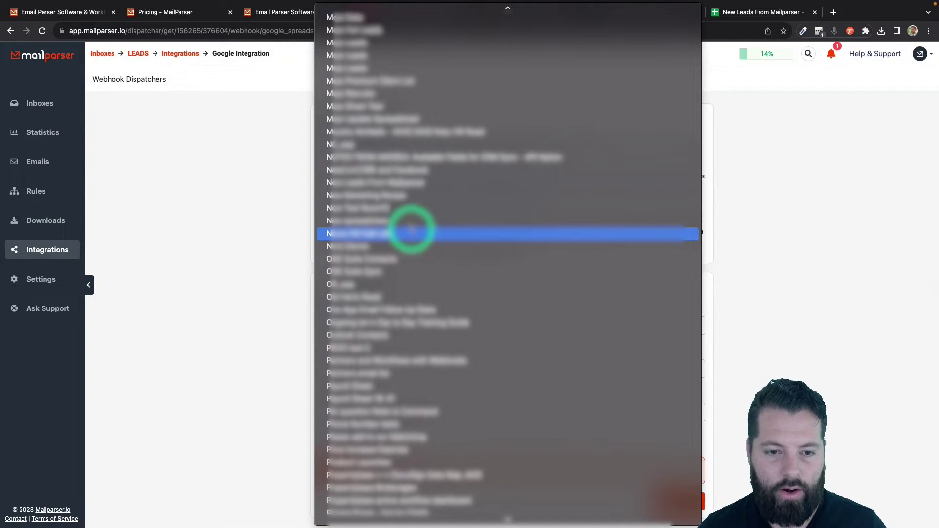
{"action": "left_click", "coordinate": [366, 186]}
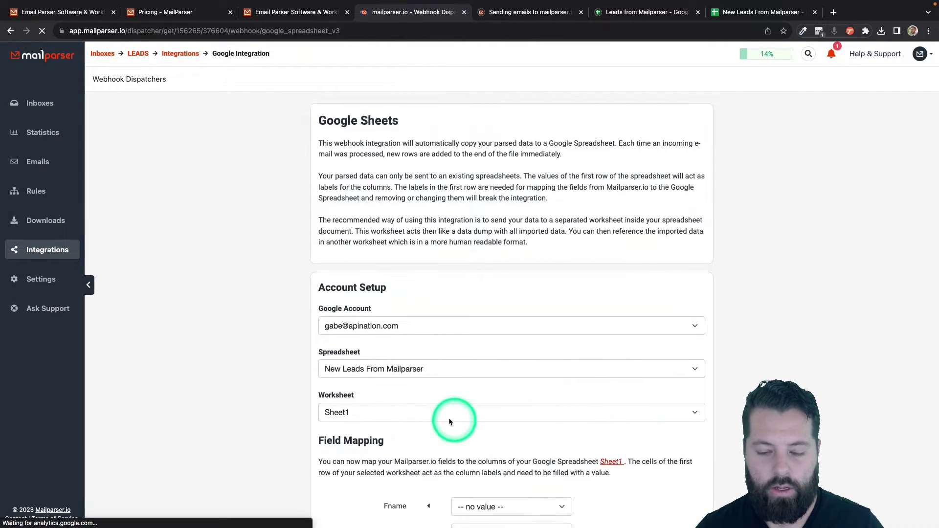
Step: Map the sheet's Fname column to the parsed fname field
{"action": "scroll", "coordinate": [315, 419], "scroll_direction": "down", "scroll_amount": 5}
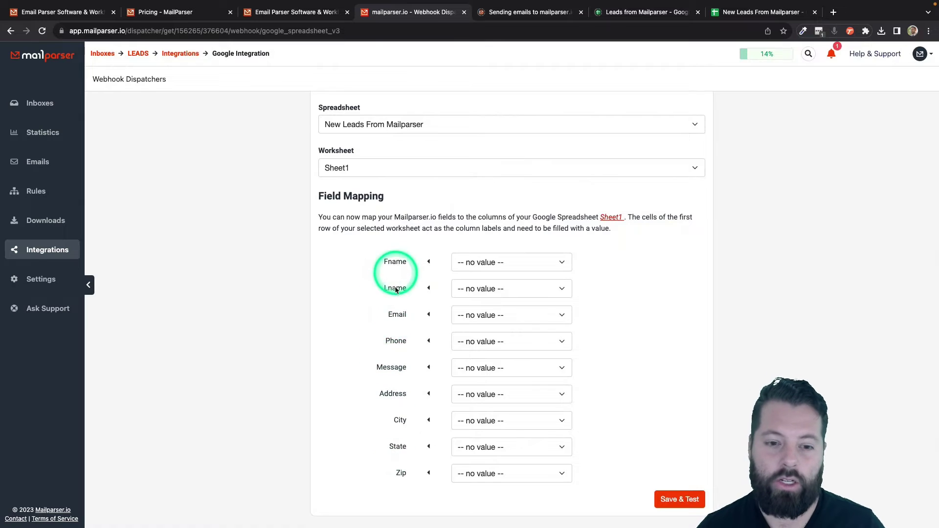
{"action": "left_click", "coordinate": [481, 264]}
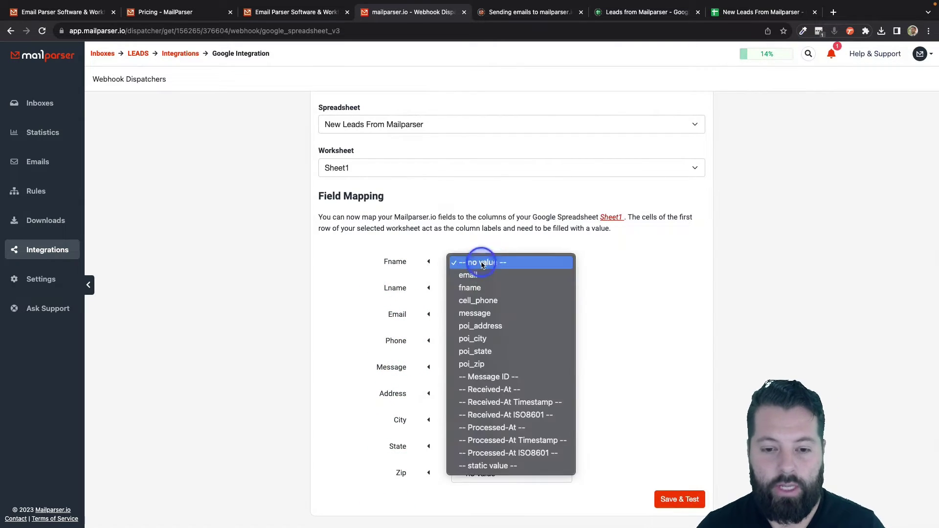
{"action": "left_click", "coordinate": [473, 288]}
{"action": "left_click", "coordinate": [474, 290]}
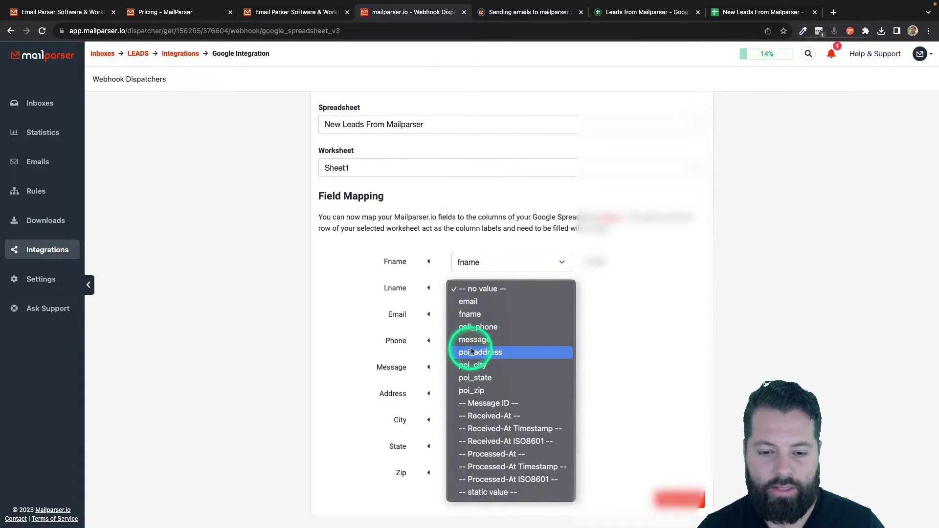
{"action": "left_click", "coordinate": [611, 309]}
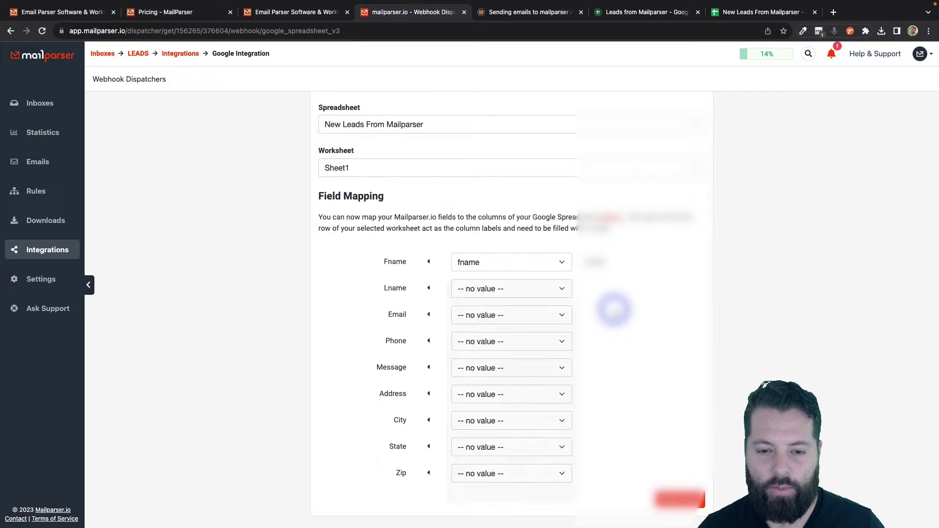
{"action": "left_click", "coordinate": [542, 290]}
{"action": "left_click", "coordinate": [541, 289]}
Step: Map the Email, Phone and Message columns to the parsed email, cell_phone and message fields
{"action": "left_click", "coordinate": [532, 314]}
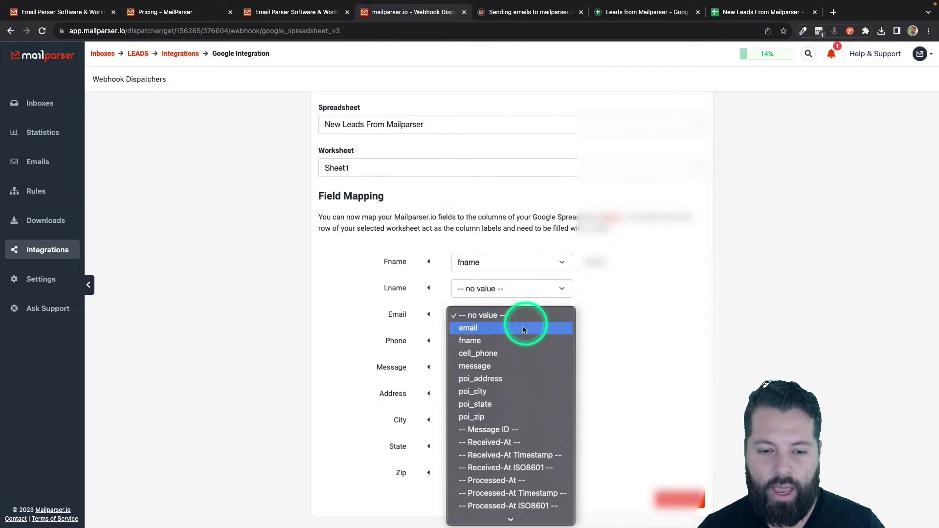
{"action": "left_click", "coordinate": [510, 328]}
{"action": "left_click", "coordinate": [509, 337]}
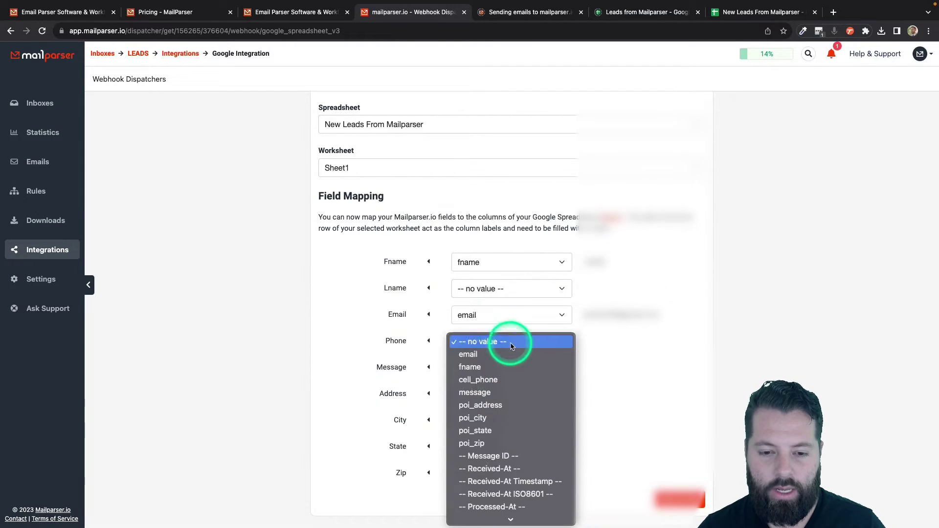
{"action": "left_click", "coordinate": [494, 381]}
{"action": "left_click", "coordinate": [496, 367]}
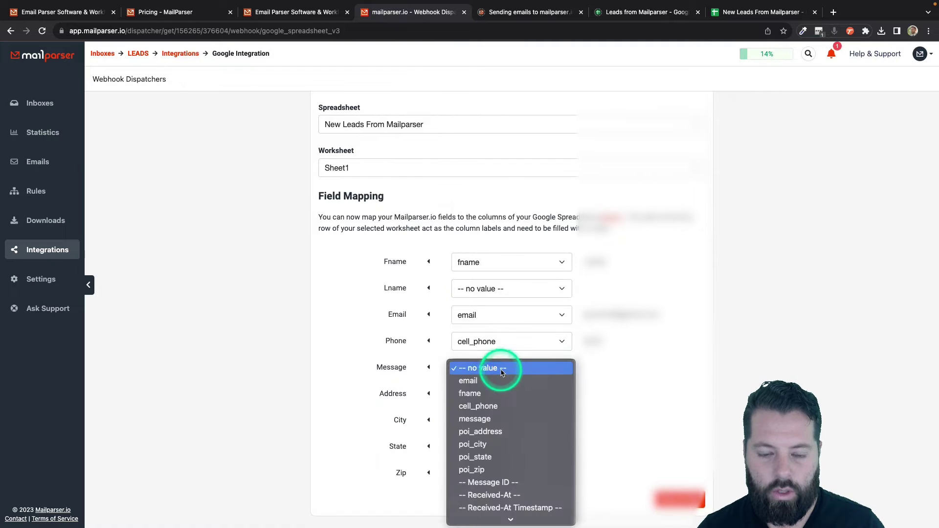
{"action": "left_click", "coordinate": [491, 420]}
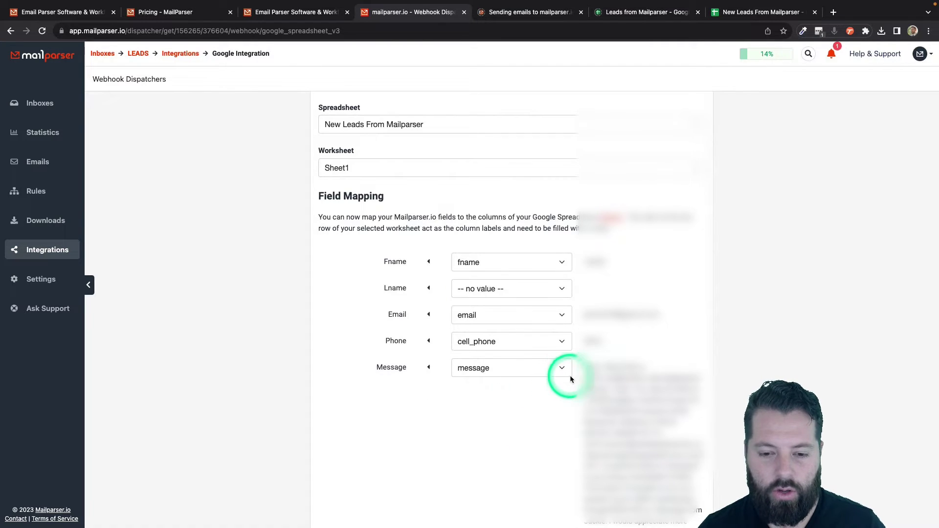
Step: Map the Address, City, State and Zip columns to poi_address, poi_city, poi_state and poi_zip
{"action": "scroll", "coordinate": [532, 469], "scroll_direction": "down", "scroll_amount": 5}
{"action": "left_click", "coordinate": [552, 391]}
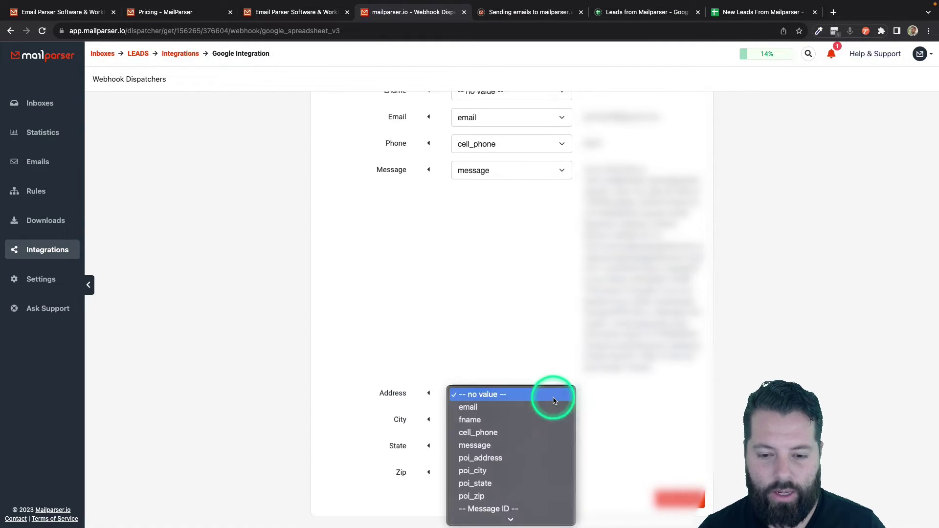
{"action": "left_click", "coordinate": [491, 457]}
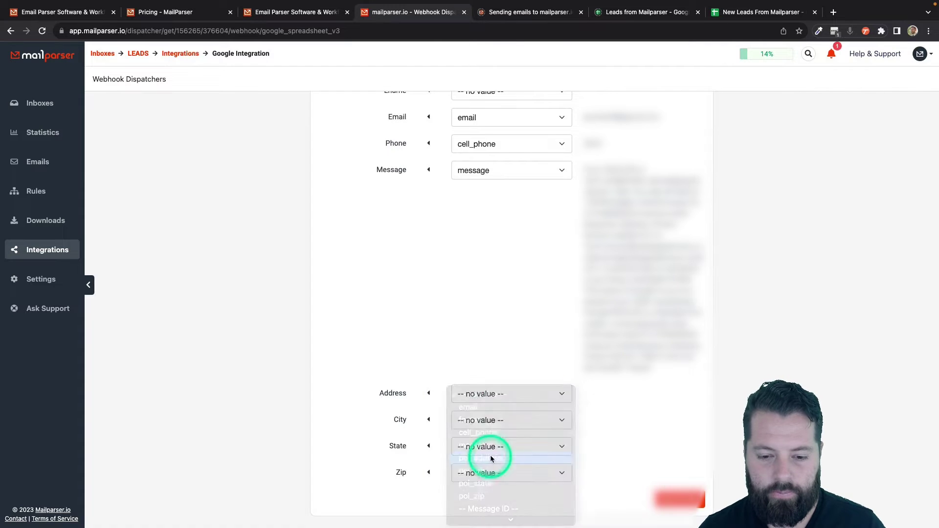
{"action": "left_click", "coordinate": [507, 421]}
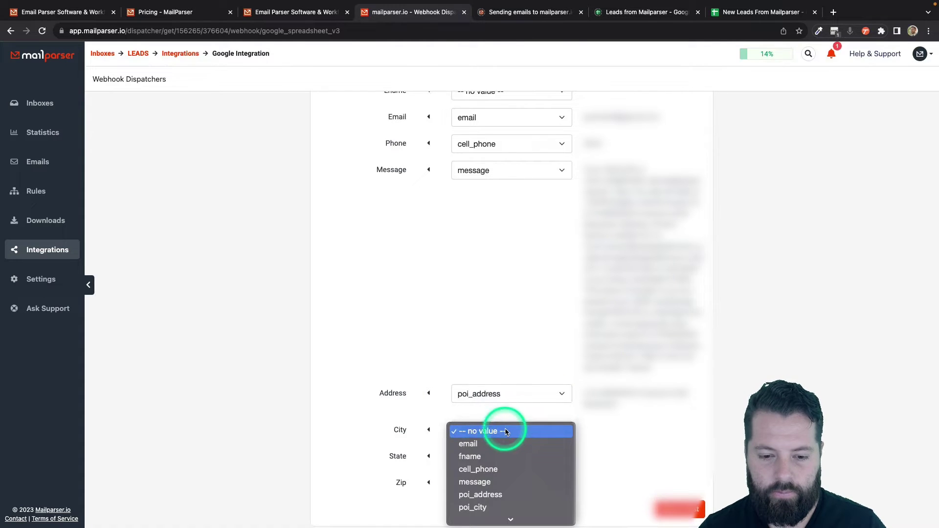
{"action": "left_click", "coordinate": [478, 506]}
{"action": "left_click", "coordinate": [497, 457]}
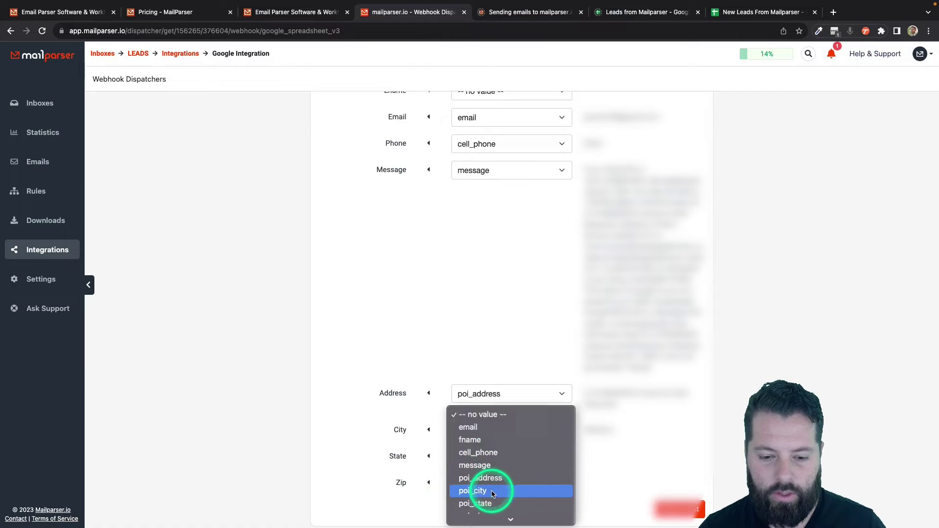
{"action": "left_click", "coordinate": [494, 429]}
{"action": "left_click", "coordinate": [496, 483]}
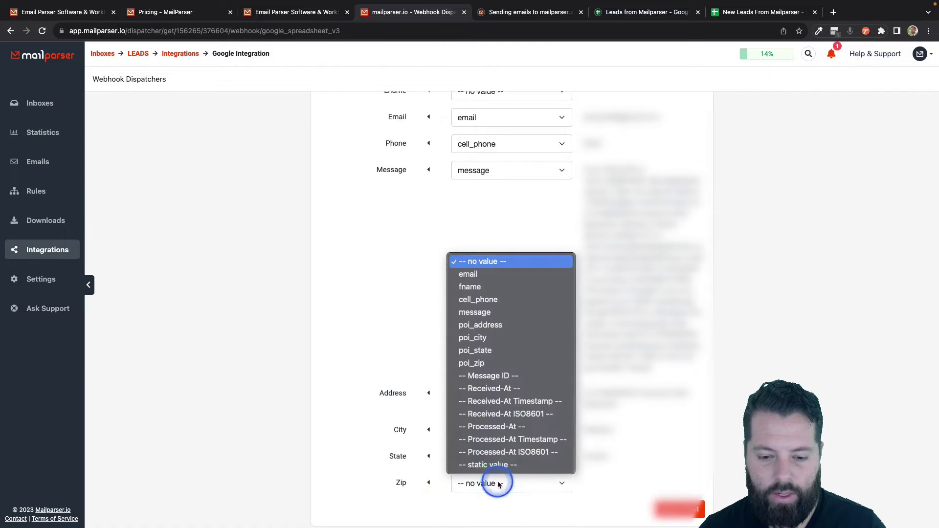
{"action": "left_click", "coordinate": [484, 363]}
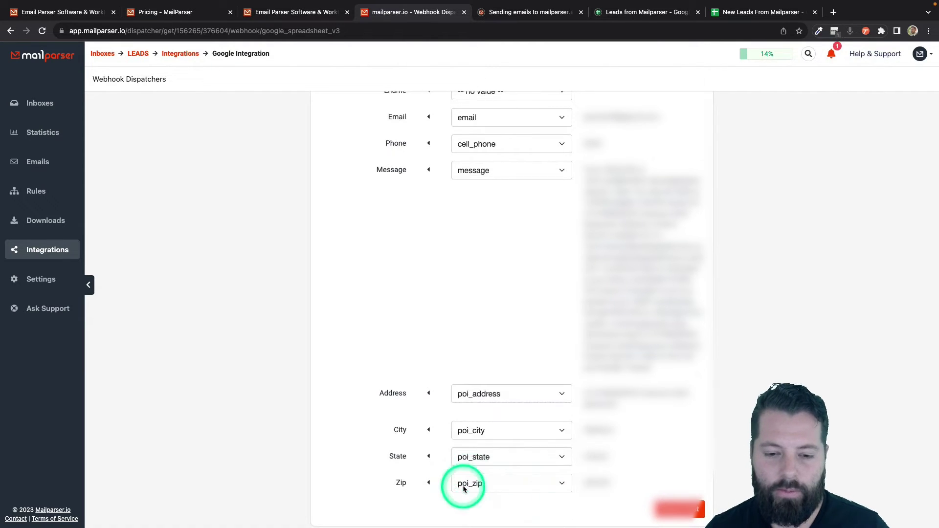
Step: Check the column headers in the "New Leads From Mailparser" spreadsheet and return to the Mailparser field mapping
{"action": "scroll", "coordinate": [496, 361], "scroll_direction": "up", "scroll_amount": 5}
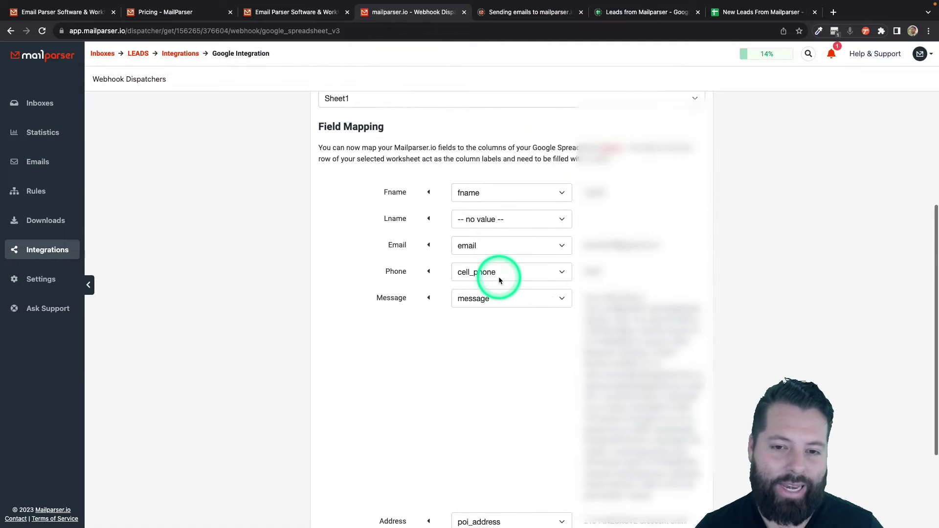
{"action": "left_click", "coordinate": [755, 13]}
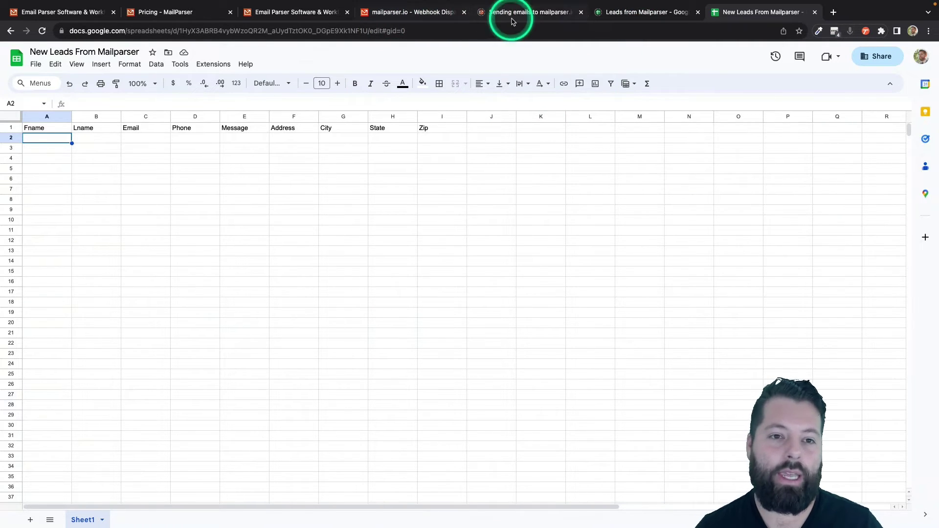
{"action": "left_click", "coordinate": [414, 12]}
Step: Save the integration, send test data to the "New Leads From Mailparser" spreadsheet and close the test dialog
{"action": "scroll", "coordinate": [478, 491], "scroll_direction": "down", "scroll_amount": 3}
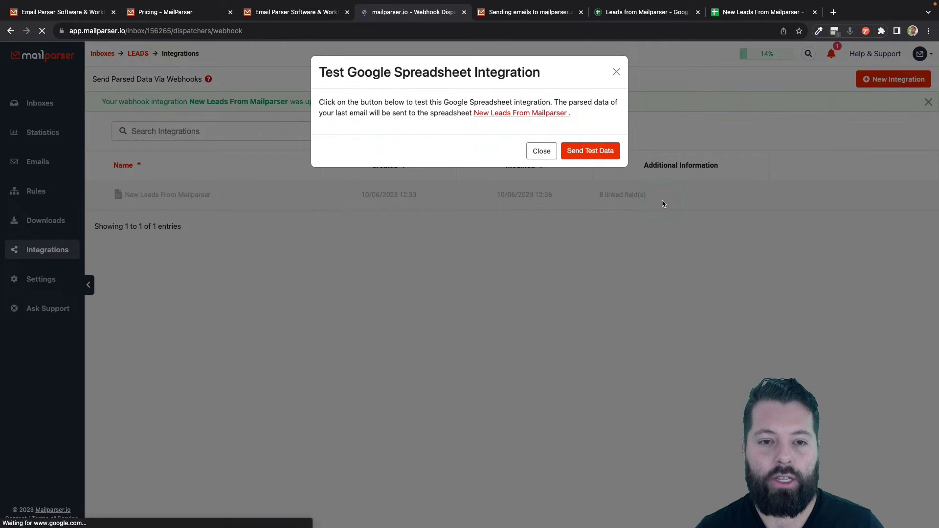
{"action": "left_click", "coordinate": [591, 151]}
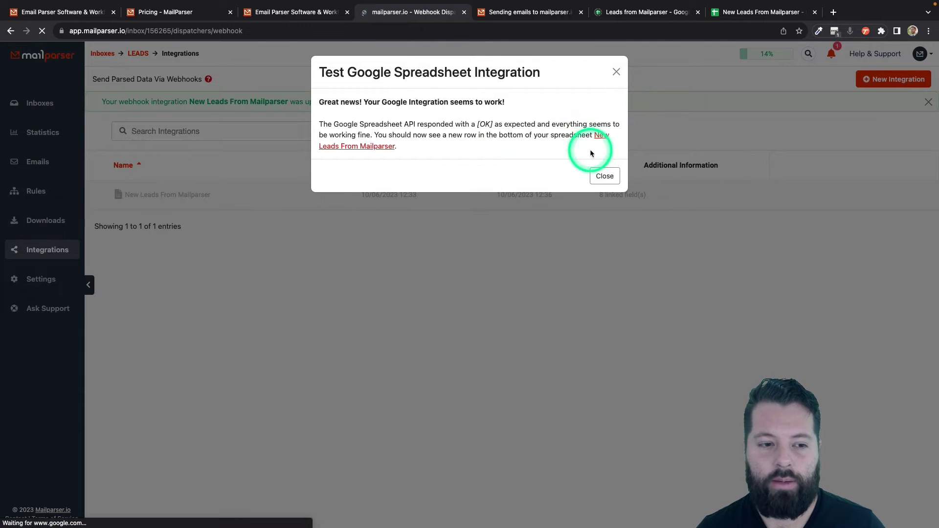
{"action": "left_click", "coordinate": [611, 177]}
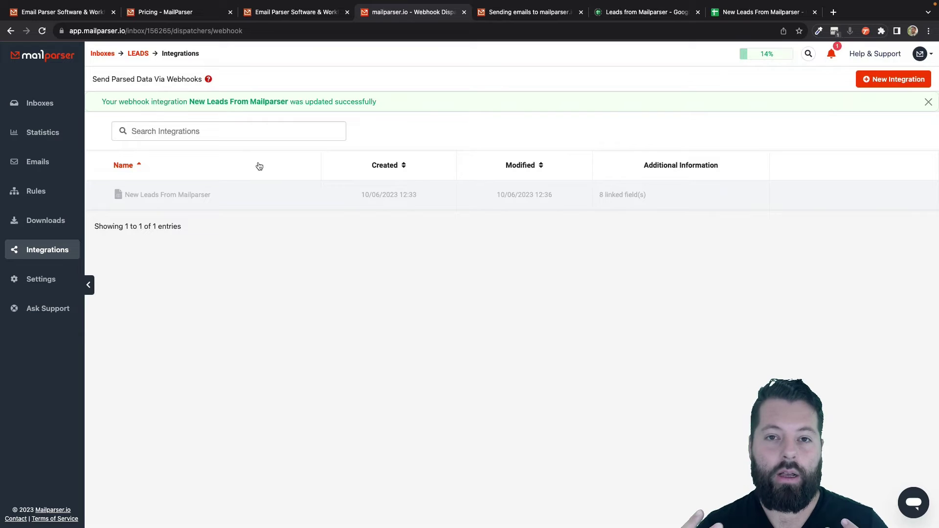
Step: Switch to the API Nation site and browse the apps that can be synced with Follow Up Boss
{"action": "left_click", "coordinate": [376, 179]}
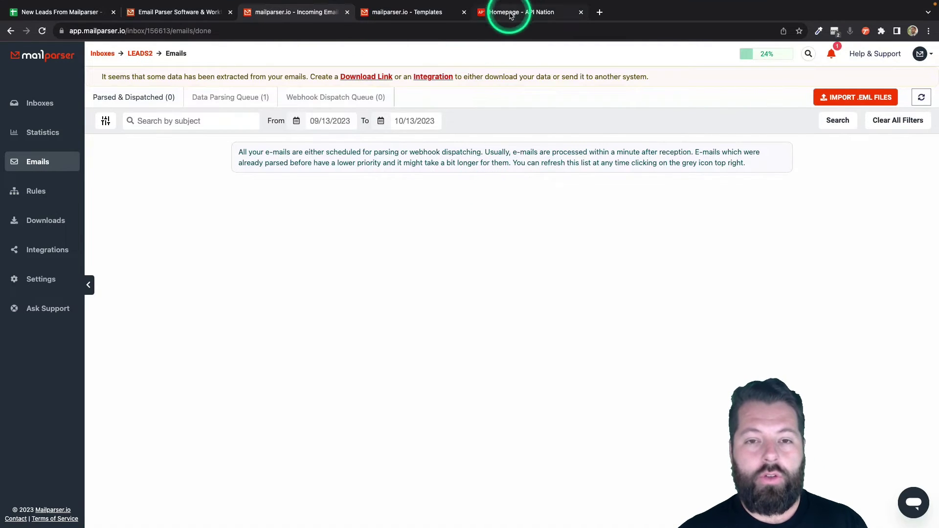
{"action": "left_click", "coordinate": [493, 14]}
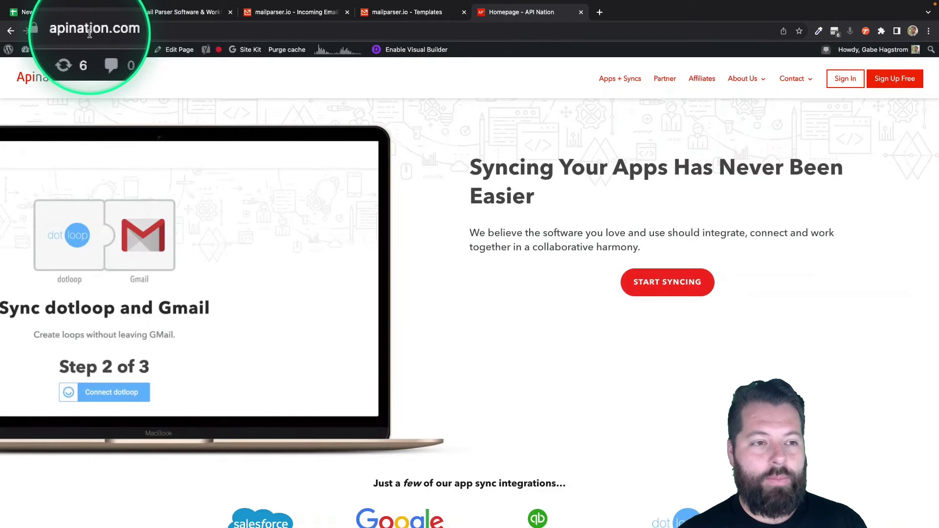
{"action": "left_click", "coordinate": [678, 289]}
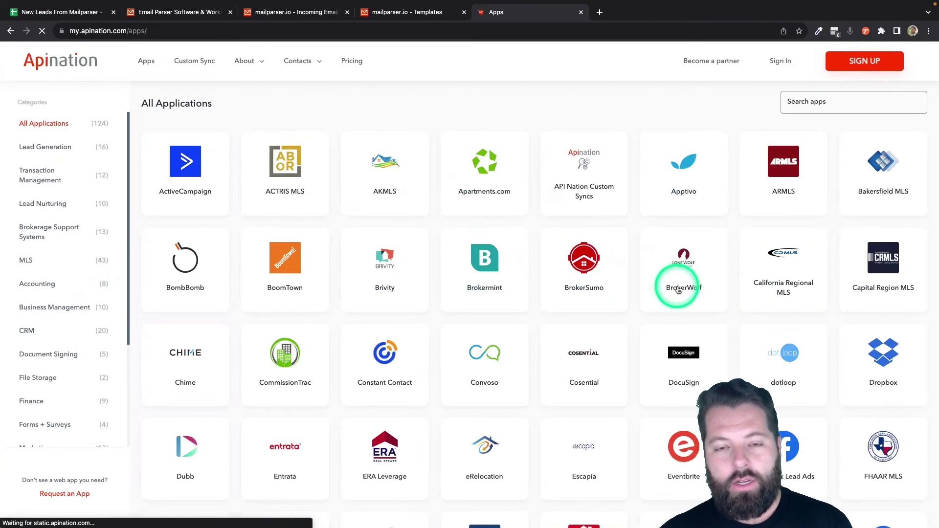
{"action": "scroll", "coordinate": [605, 350], "scroll_direction": "down", "scroll_amount": 3}
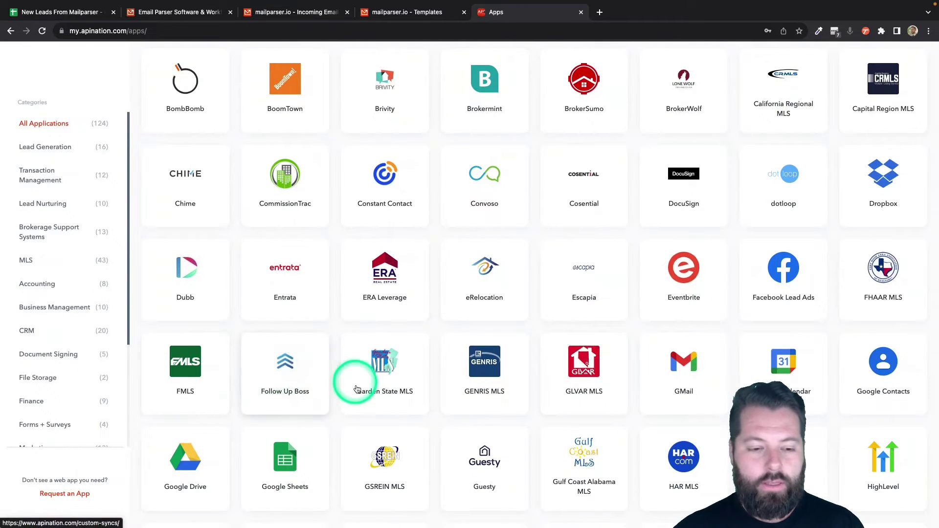
{"action": "left_click", "coordinate": [306, 368]}
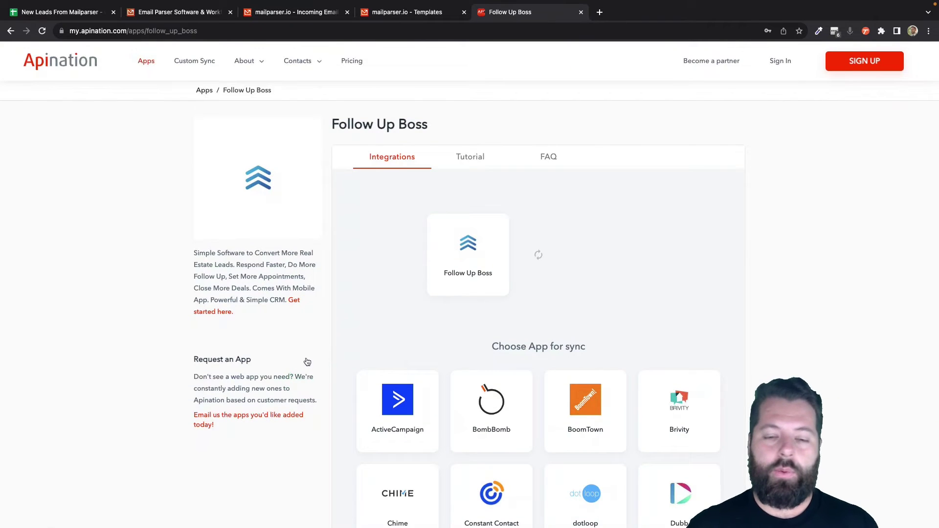
{"action": "scroll", "coordinate": [468, 315], "scroll_direction": "down", "scroll_amount": 4}
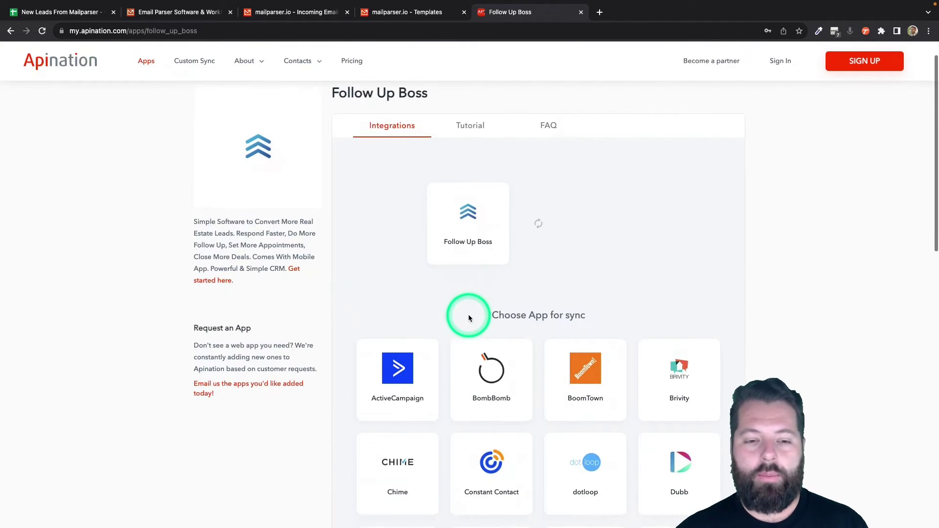
Step: Look through the apps that sync with Follow Up Boss and choose Google Sheets
{"action": "scroll", "coordinate": [622, 287], "scroll_direction": "down", "scroll_amount": 2}
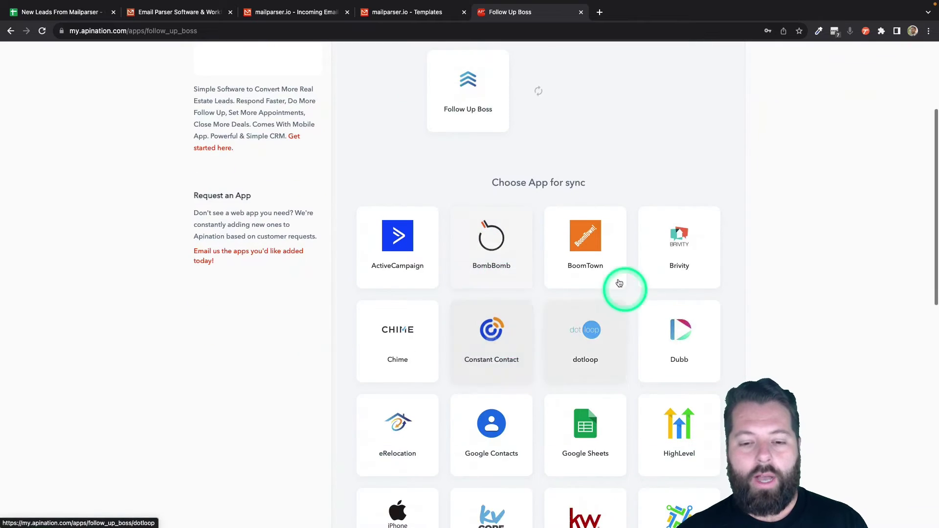
{"action": "scroll", "coordinate": [581, 375], "scroll_direction": "down", "scroll_amount": 5}
{"action": "scroll", "coordinate": [478, 508], "scroll_direction": "down", "scroll_amount": 6}
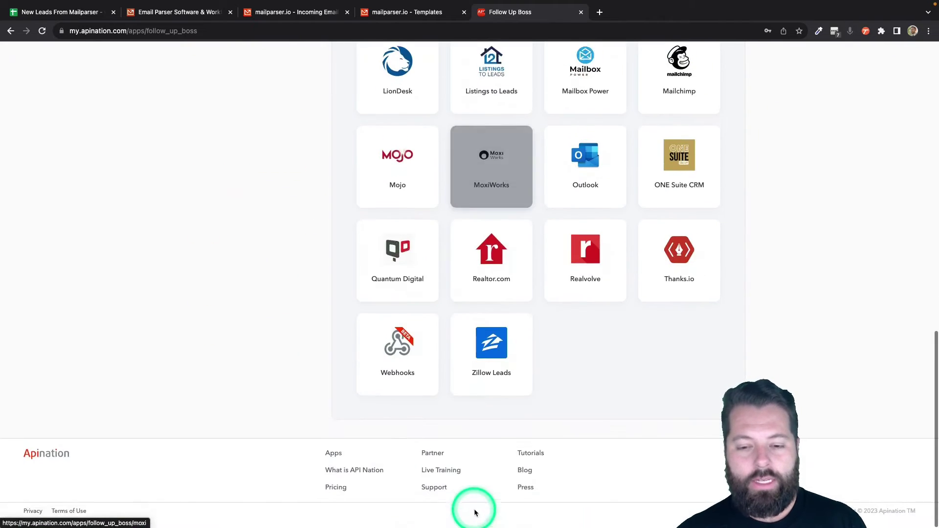
{"action": "scroll", "coordinate": [477, 511], "scroll_direction": "up", "scroll_amount": 6}
{"action": "scroll", "coordinate": [474, 512], "scroll_direction": "up", "scroll_amount": 3}
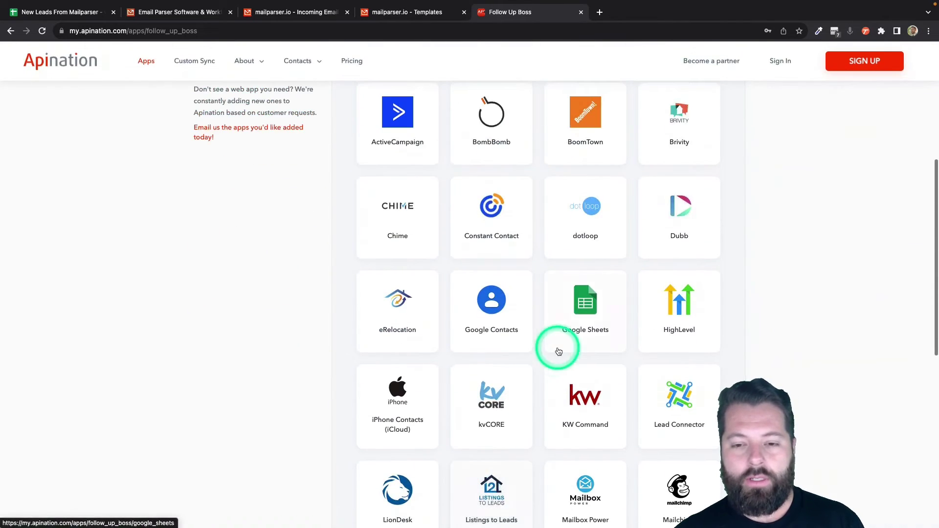
{"action": "left_click", "coordinate": [573, 315]}
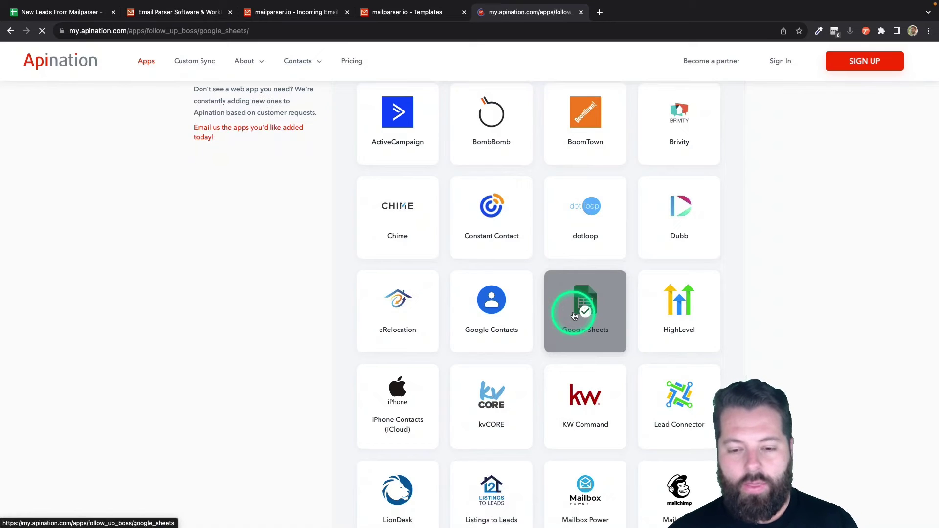
Step: Review the available sync directions and activate the Google Sheets Spreadsheet to Follow Up Boss contacts sync
{"action": "left_click", "coordinate": [444, 352]}
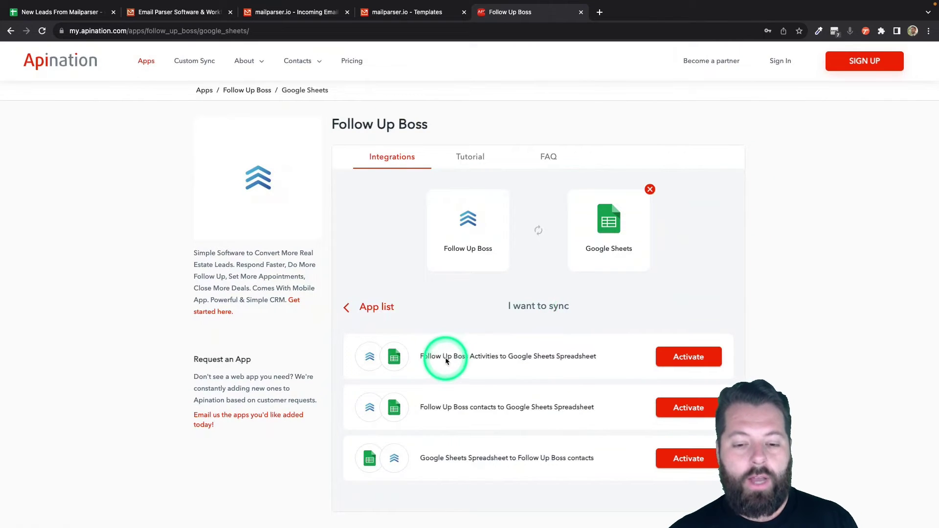
{"action": "left_click_drag", "start_coordinate": [469, 357], "coordinate": [499, 357]}
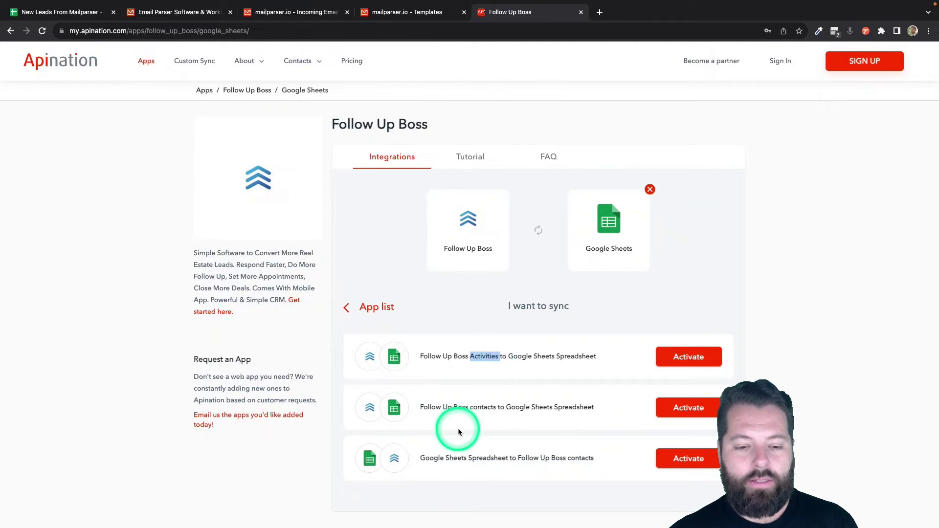
{"action": "left_click_drag", "start_coordinate": [468, 413], "coordinate": [539, 409]}
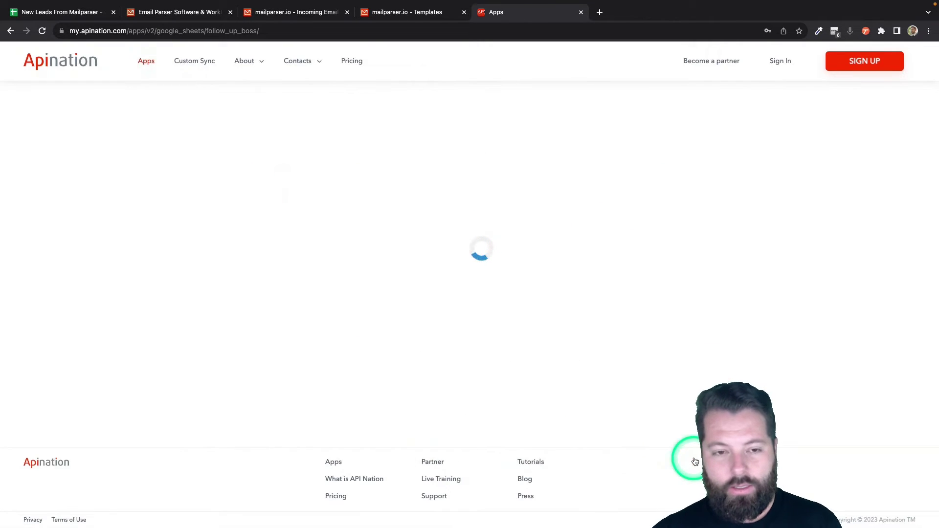
{"action": "left_click", "coordinate": [504, 331]}
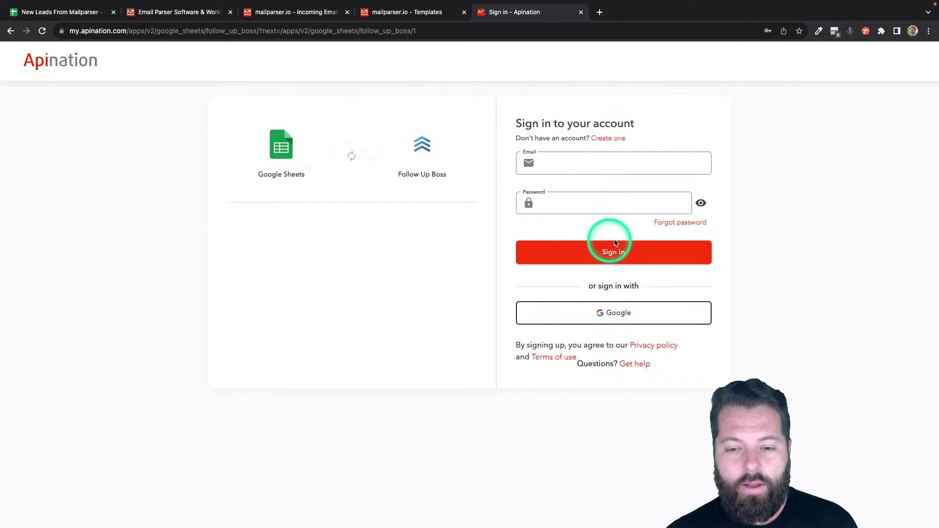
Step: Sign in to API Nation with the Google account, connect that account for Google Sheets and allow access to its spreadsheets
{"action": "left_click", "coordinate": [618, 311]}
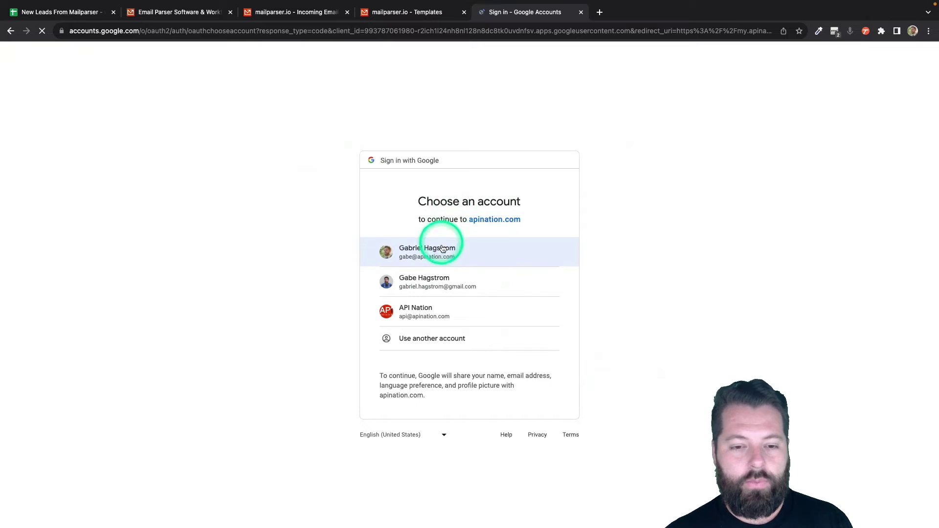
{"action": "left_click", "coordinate": [441, 250]}
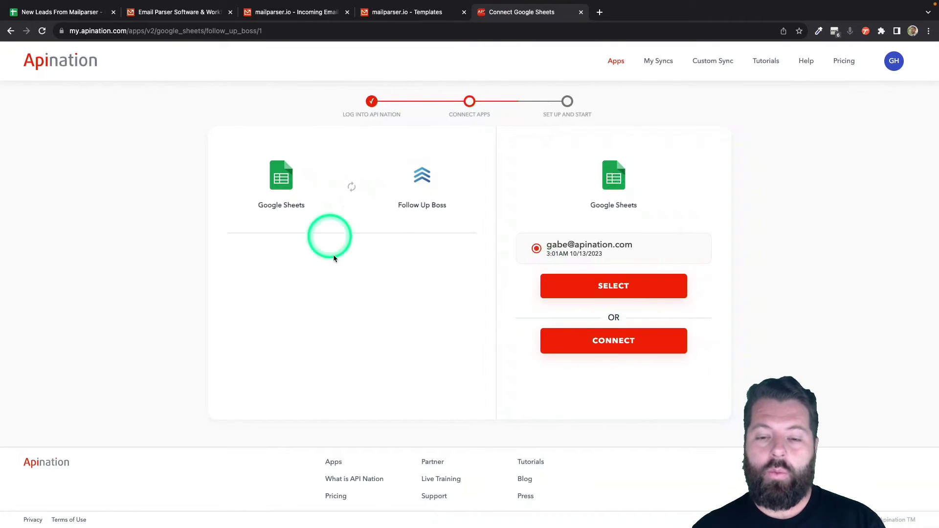
{"action": "left_click", "coordinate": [625, 347]}
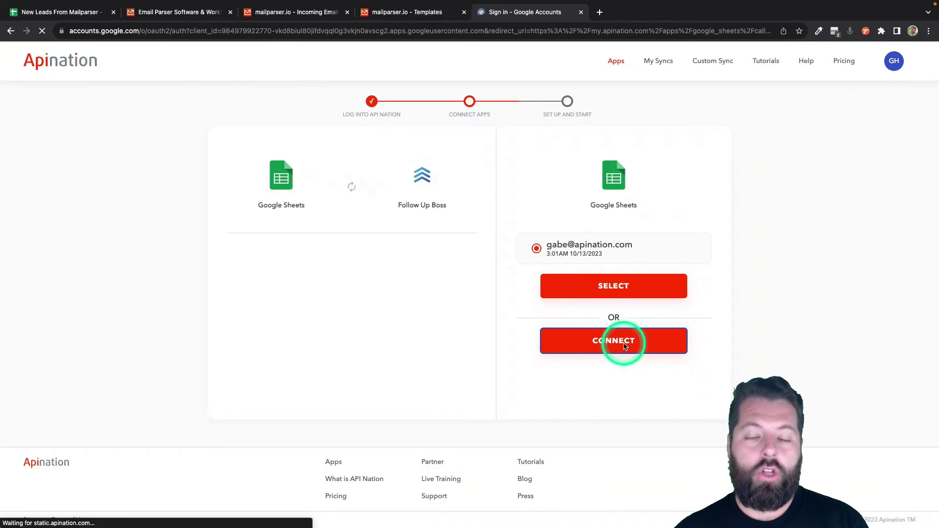
{"action": "left_click", "coordinate": [420, 245]}
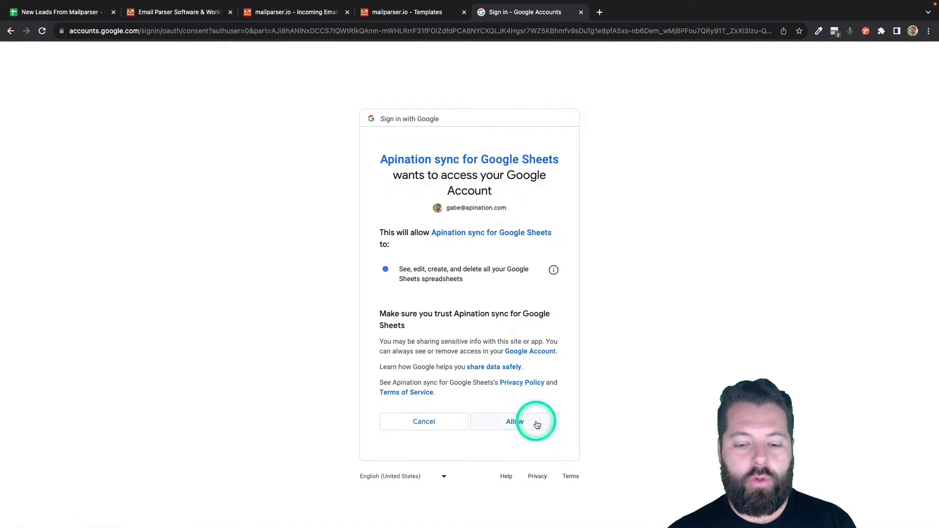
{"action": "left_click", "coordinate": [536, 424]}
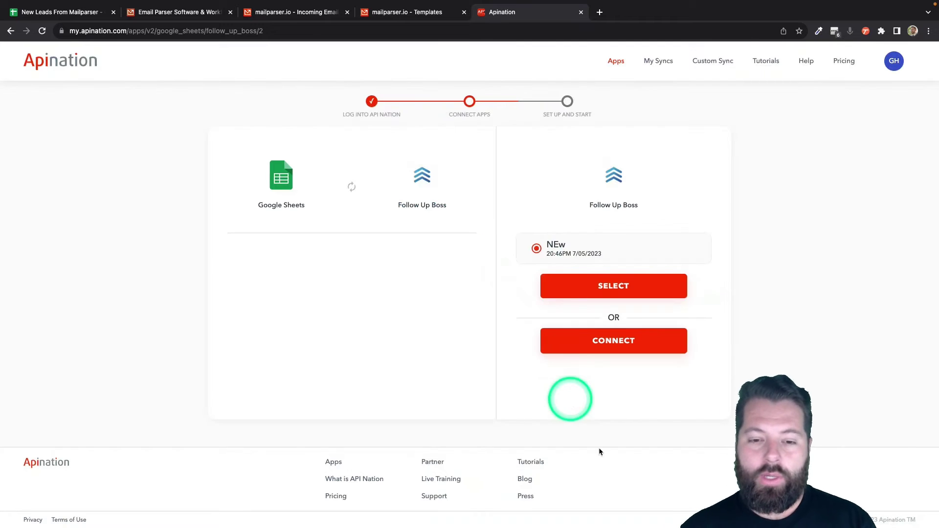
Step: Start a new Follow Up Boss connection and enter the company name for it
{"action": "left_click", "coordinate": [631, 348]}
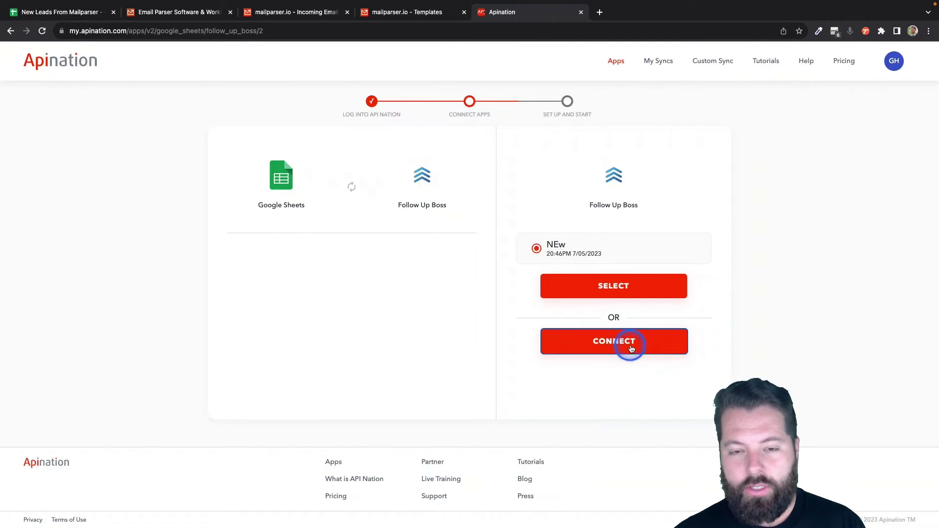
{"action": "left_click", "coordinate": [392, 265]}
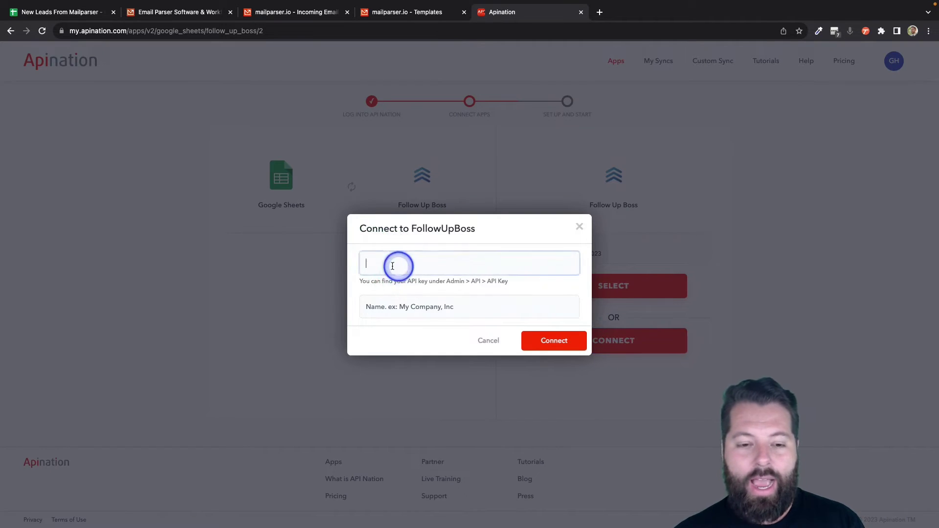
{"action": "left_click", "coordinate": [394, 310]}
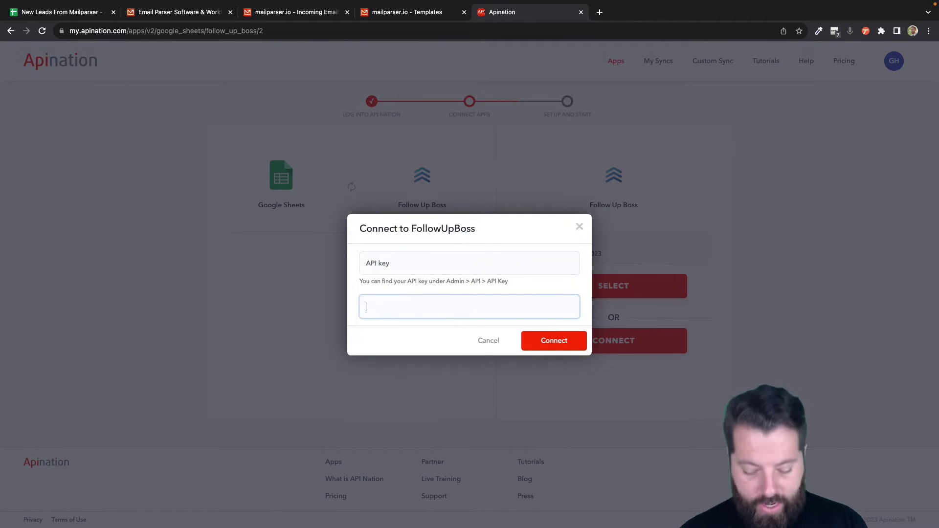
{"action": "type", "text": "Gabe Co"}
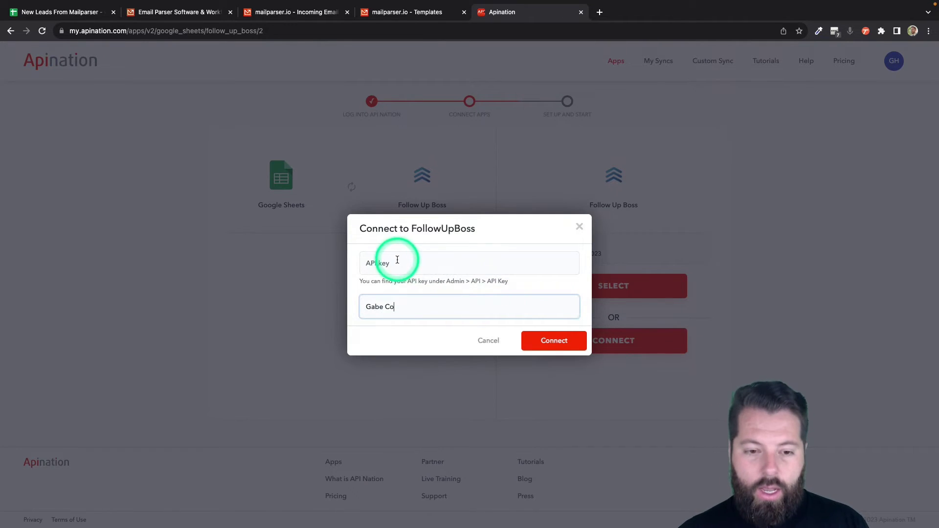
{"action": "left_click", "coordinate": [448, 283]}
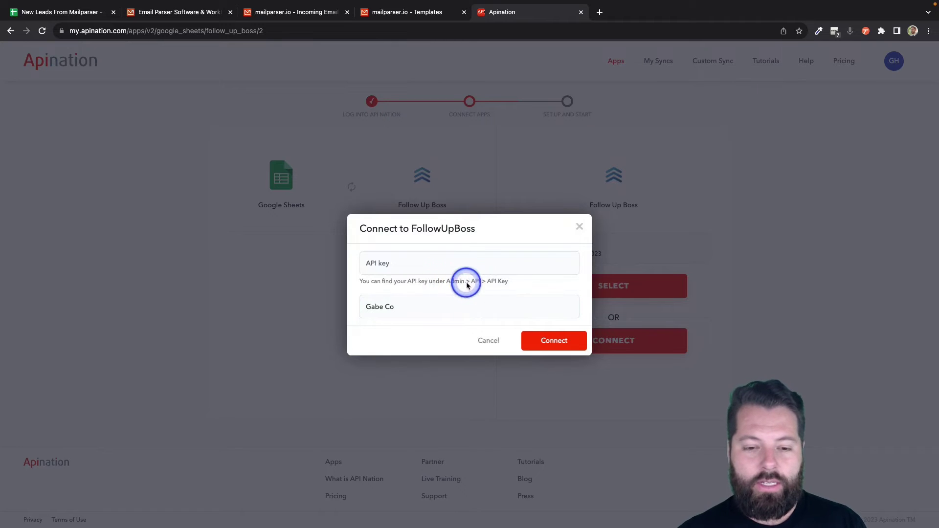
Step: Switch to Follow Up Boss at followupboss.com in a new browser tab and go to its API settings
{"action": "left_click", "coordinate": [600, 16]}
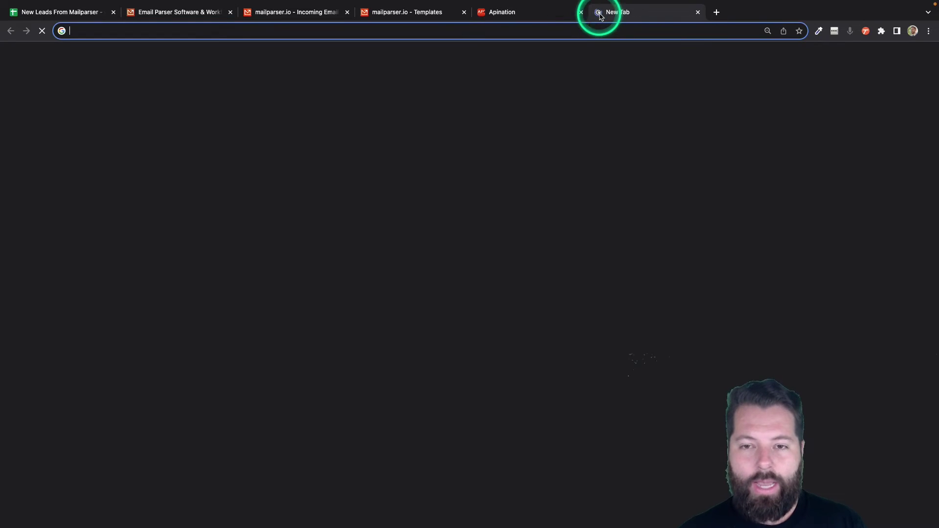
{"action": "type", "text": "followupboss.com"}
{"action": "key", "text": "Return"}
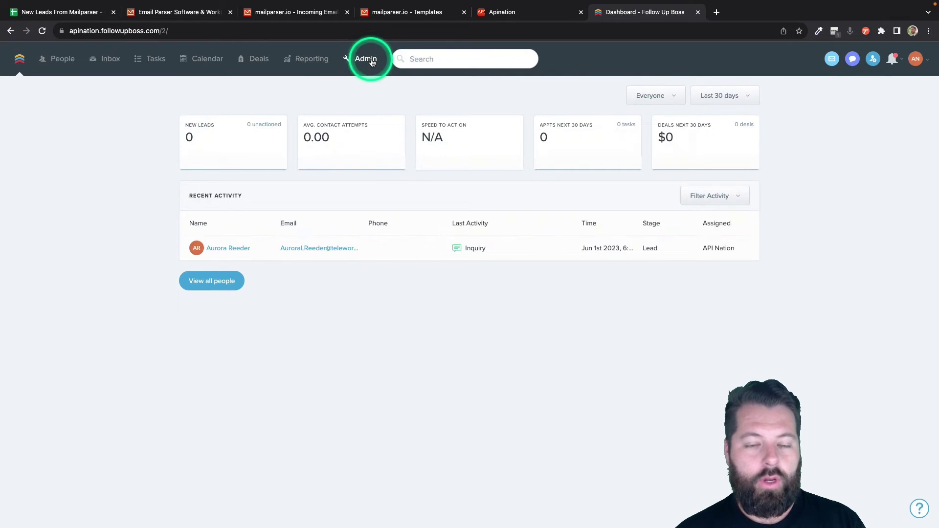
{"action": "left_click", "coordinate": [371, 60]}
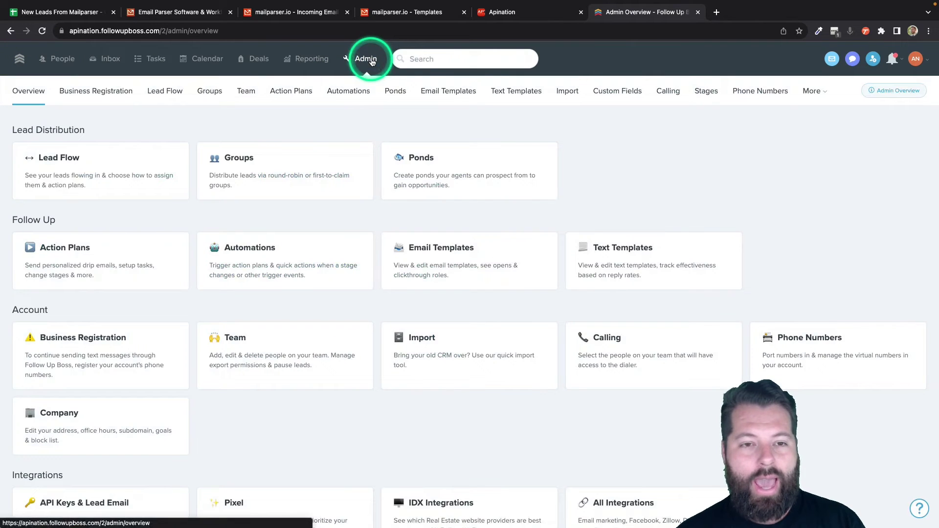
{"action": "left_click", "coordinate": [815, 92]}
{"action": "left_click", "coordinate": [767, 168]}
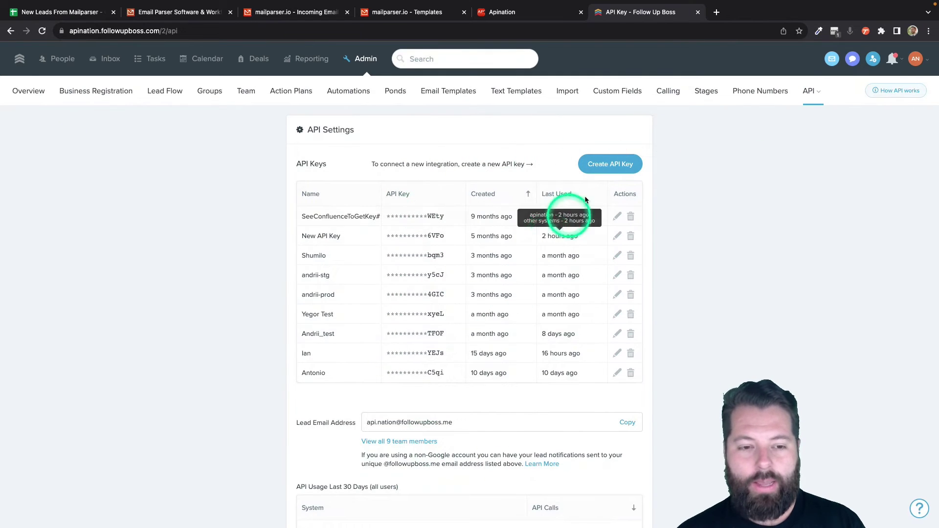
Step: Create a new Follow Up Boss API key named with the owner's first name and copy the key
{"action": "left_click", "coordinate": [610, 165]}
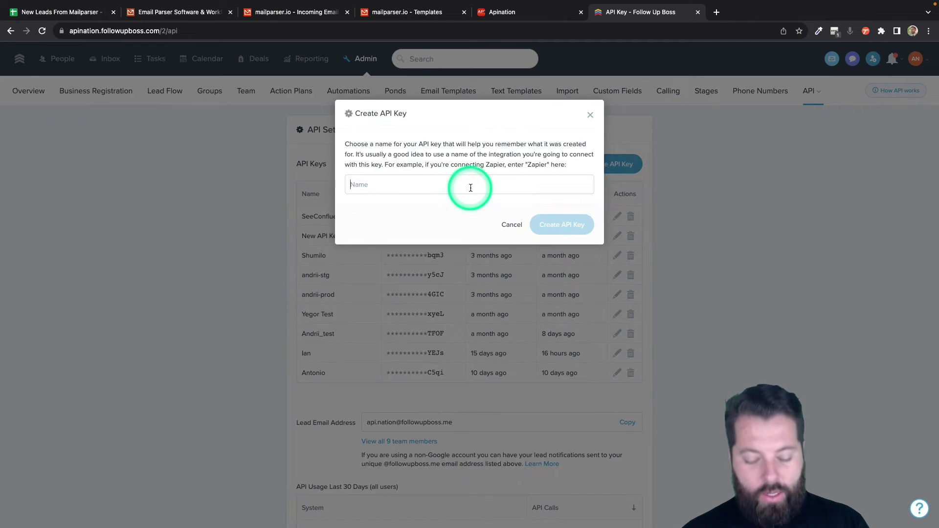
{"action": "type", "text": "Gabe"}
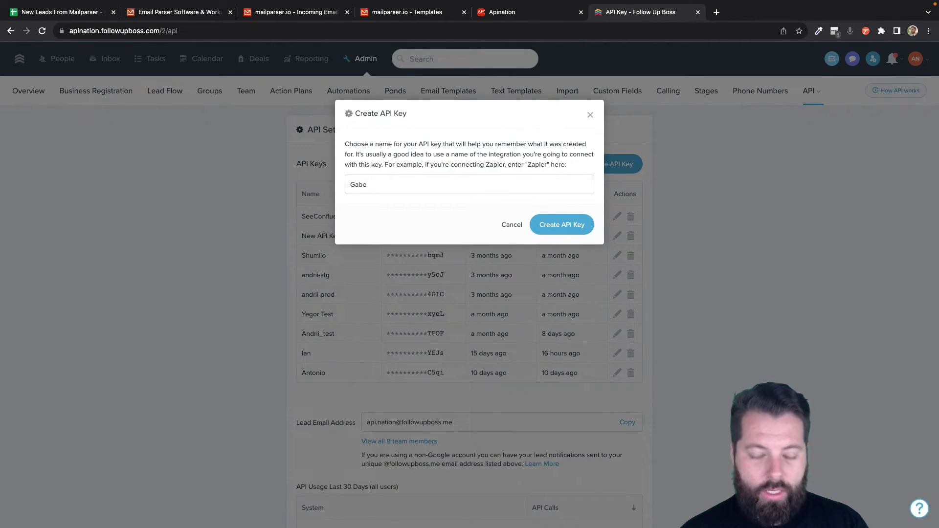
{"action": "left_click", "coordinate": [569, 225]}
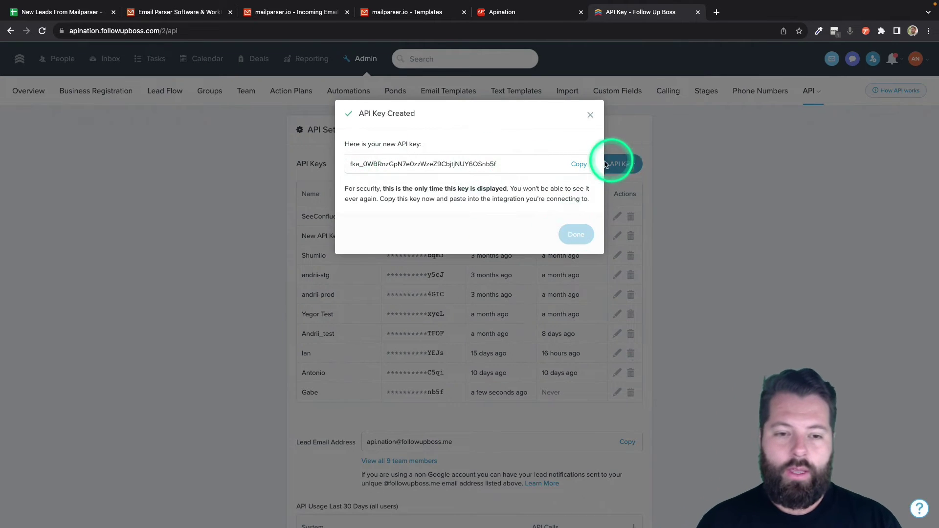
{"action": "left_click", "coordinate": [577, 164]}
Step: Return to API Nation, paste the API key into the Follow Up Boss connection and connect the account
{"action": "left_click", "coordinate": [495, 13]}
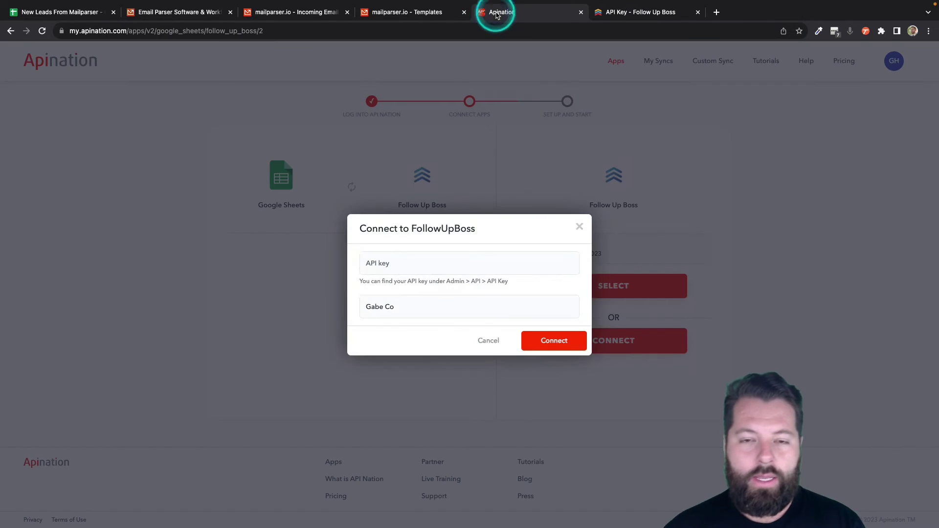
{"action": "left_click", "coordinate": [483, 257]}
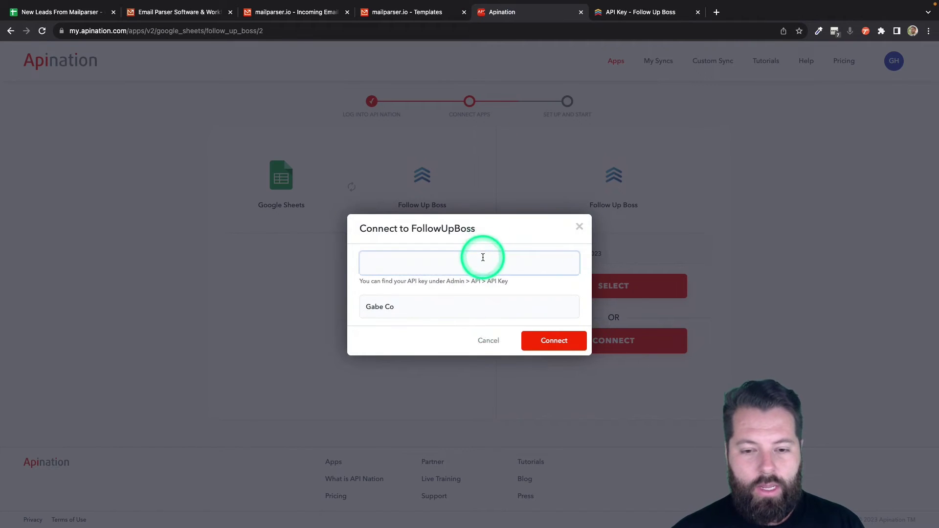
{"action": "left_click", "coordinate": [533, 338]}
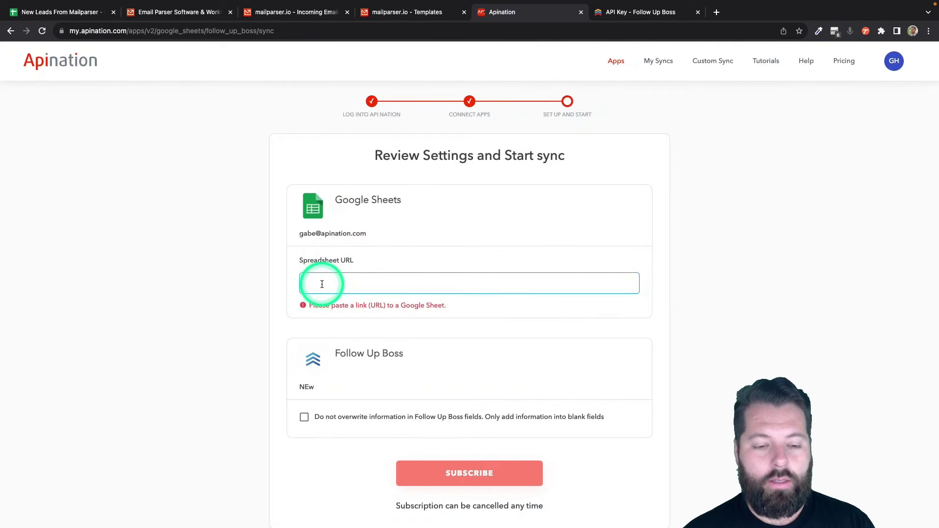
Step: Copy the link of the "New Leads From Mailparser" spreadsheet and paste it as the sync's Spreadsheet URL
{"action": "left_click_drag", "start_coordinate": [294, 260], "coordinate": [357, 263]}
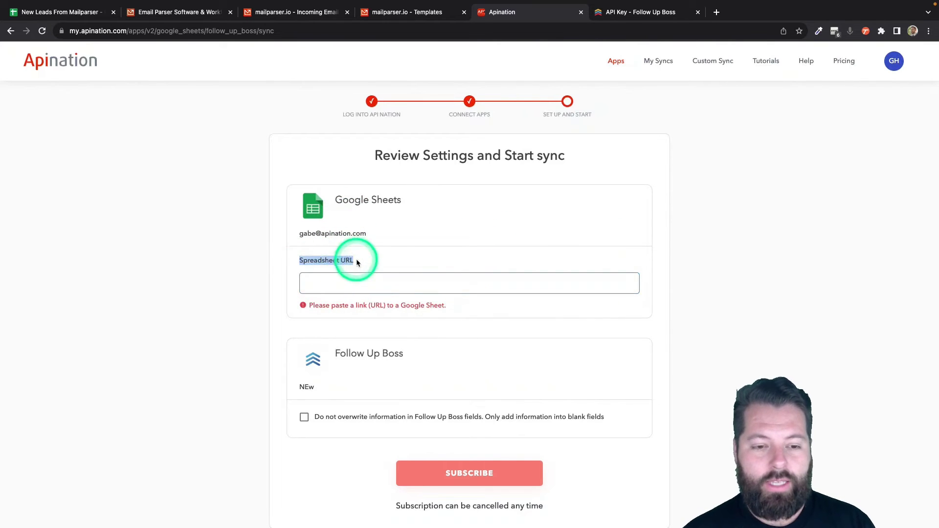
{"action": "left_click", "coordinate": [58, 15]}
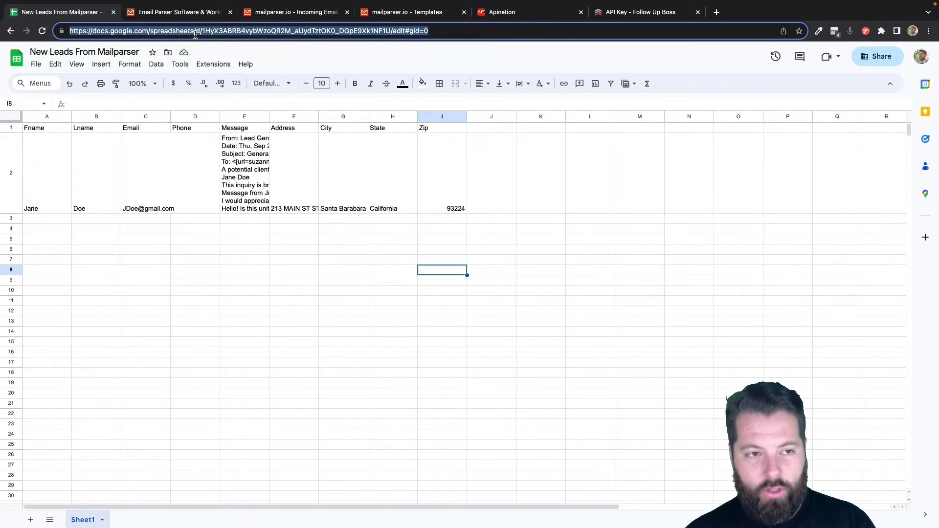
{"action": "left_click", "coordinate": [533, 14]}
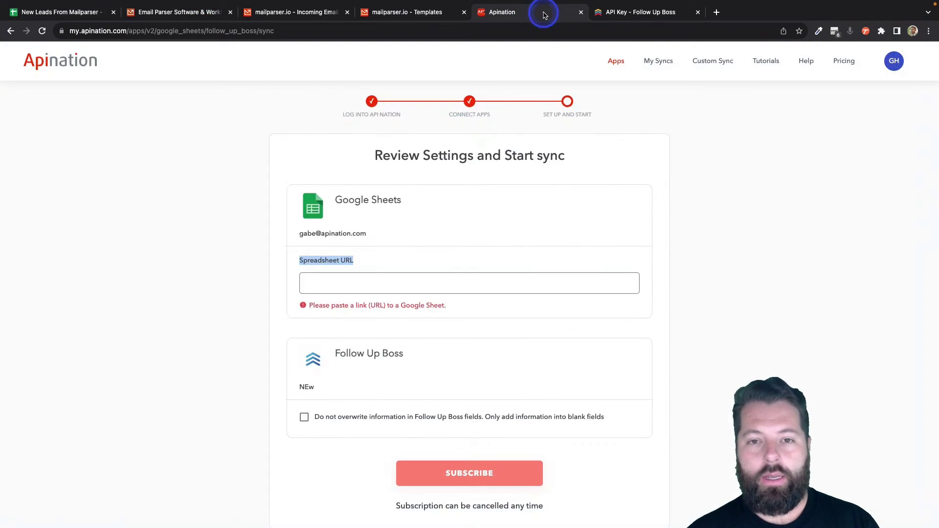
{"action": "left_click", "coordinate": [441, 279]}
{"action": "key", "text": "super+v"}
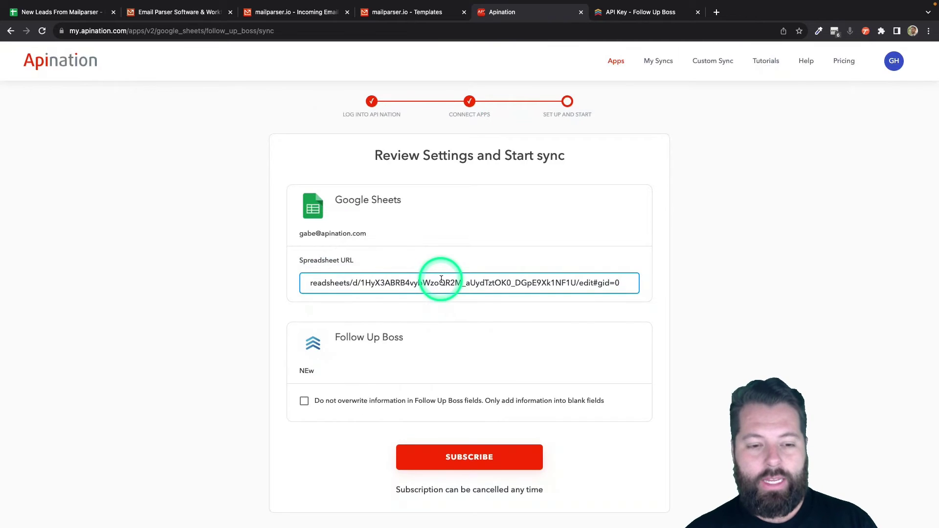
Step: Enable adding information only into blank Follow Up Boss fields without overwriting, and subscribe to the sync
{"action": "scroll", "coordinate": [441, 272], "scroll_direction": "down", "scroll_amount": 3}
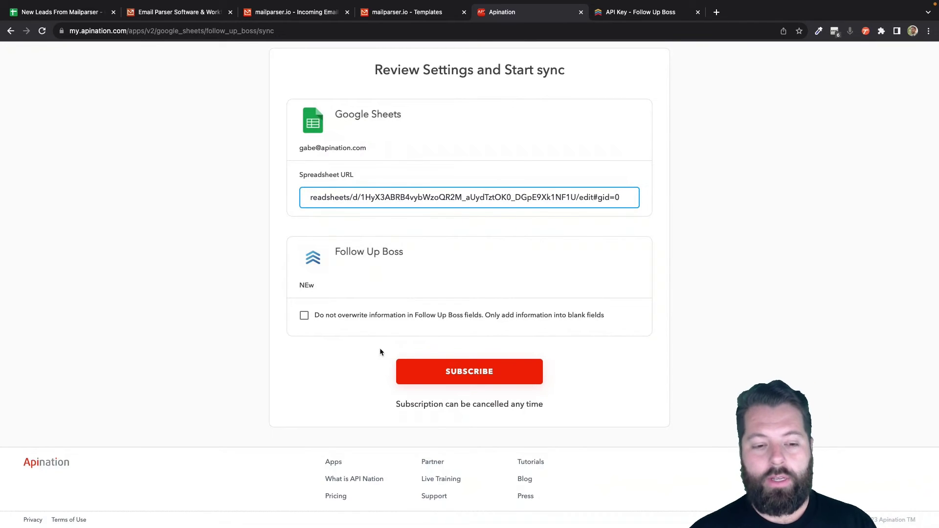
{"action": "left_click", "coordinate": [305, 316]}
{"action": "left_click", "coordinate": [352, 335]}
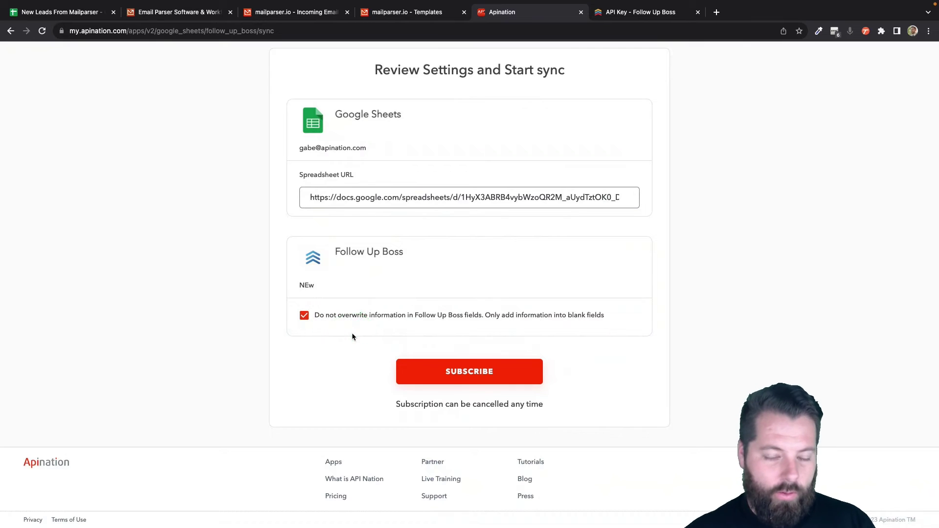
{"action": "left_click", "coordinate": [468, 373]}
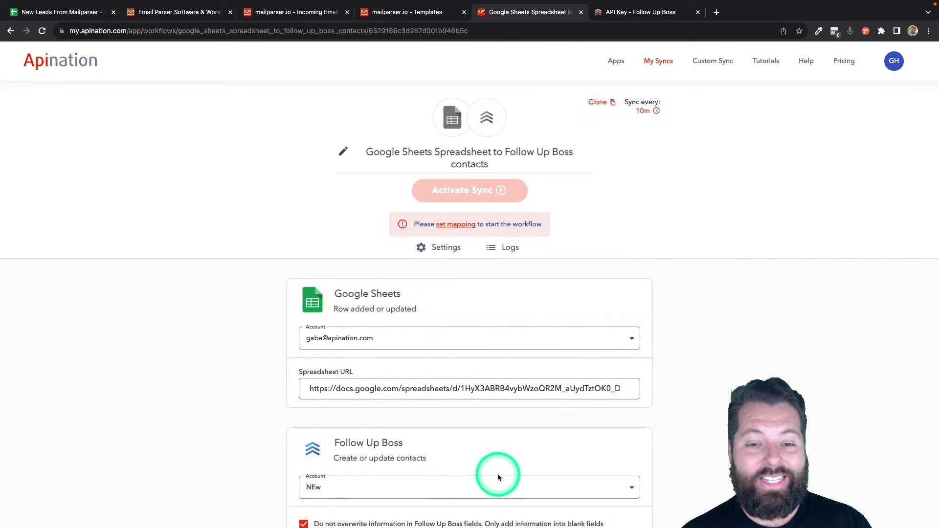
Step: Set the sync's filter so that the State column is not Arizona
{"action": "scroll", "coordinate": [483, 210], "scroll_direction": "down", "scroll_amount": 1}
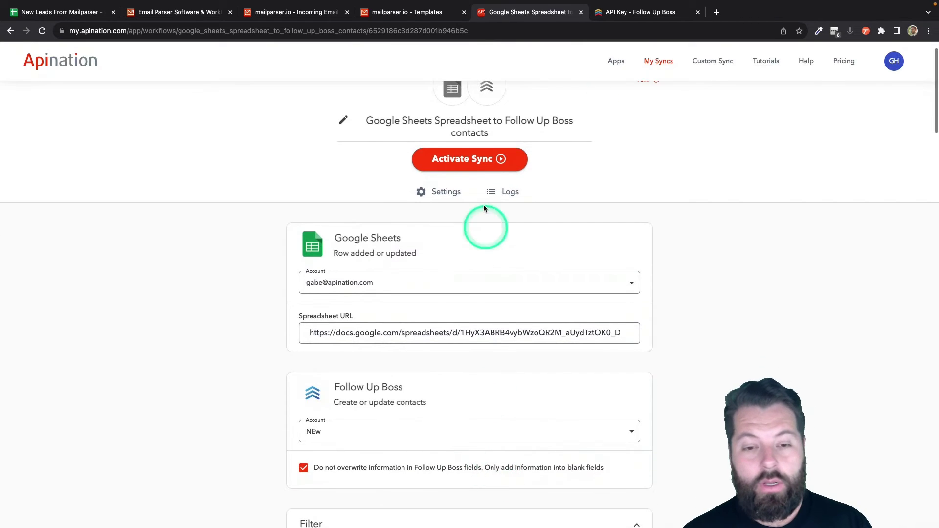
{"action": "scroll", "coordinate": [472, 293], "scroll_direction": "down", "scroll_amount": 5}
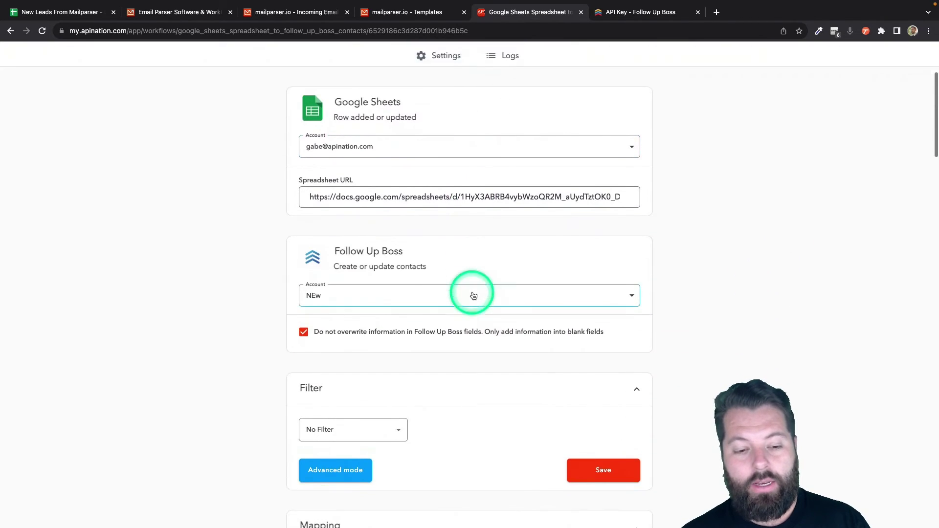
{"action": "scroll", "coordinate": [472, 295], "scroll_direction": "down", "scroll_amount": 7}
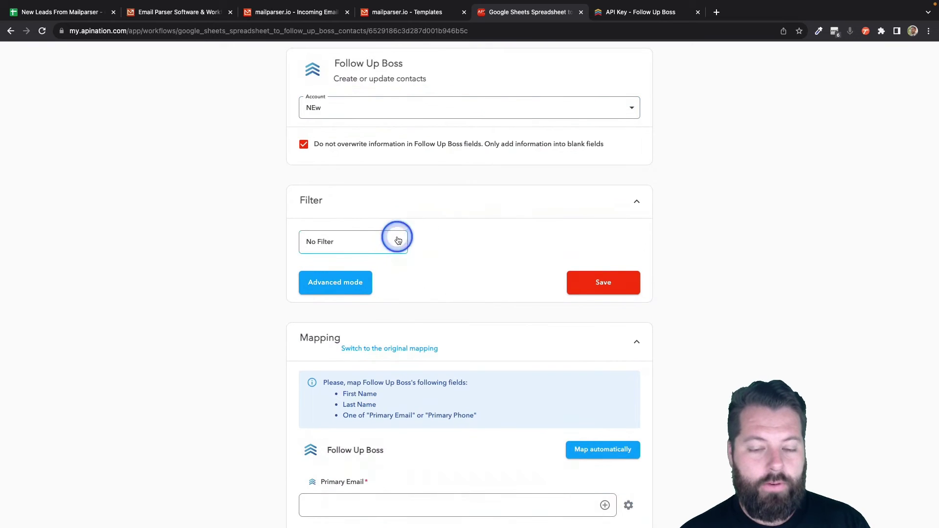
{"action": "left_click", "coordinate": [398, 240]}
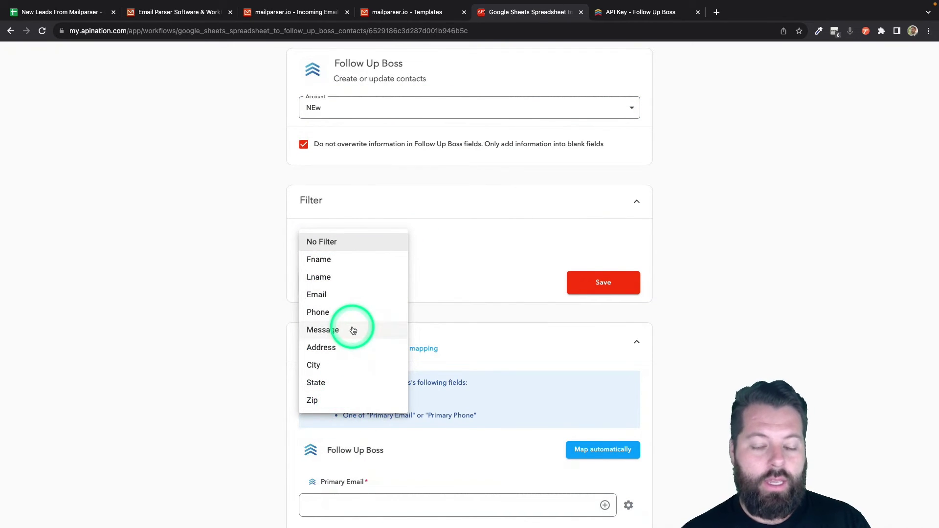
{"action": "left_click", "coordinate": [318, 383]}
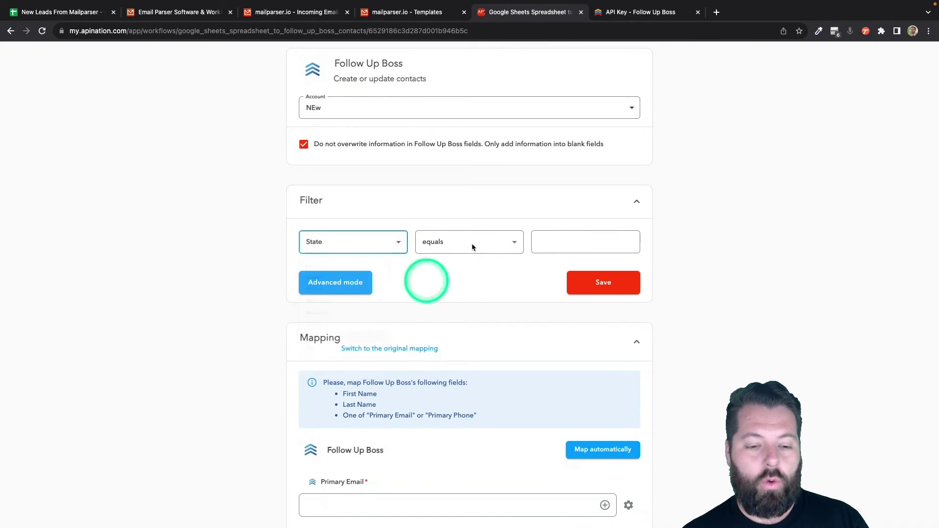
{"action": "left_click", "coordinate": [492, 245]}
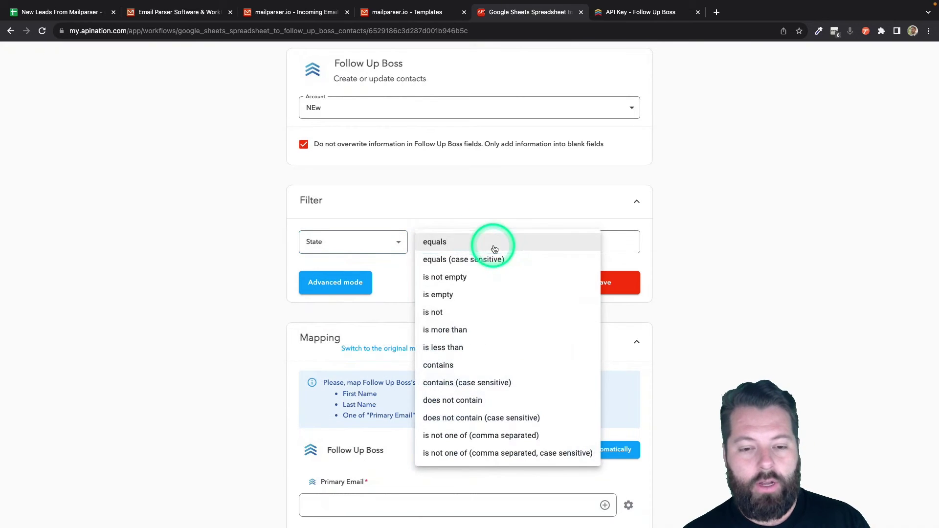
{"action": "left_click", "coordinate": [454, 315]}
{"action": "left_click", "coordinate": [556, 238]}
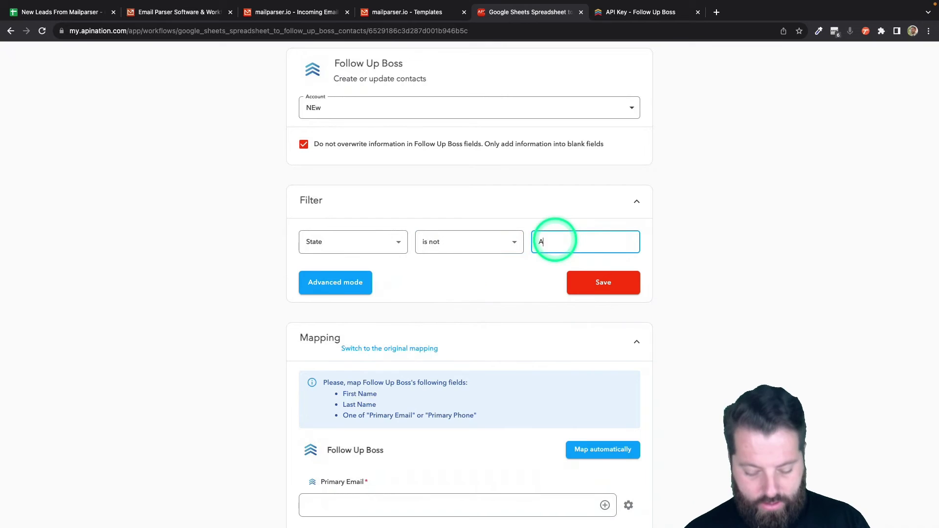
{"action": "type", "text": "Arixo"}
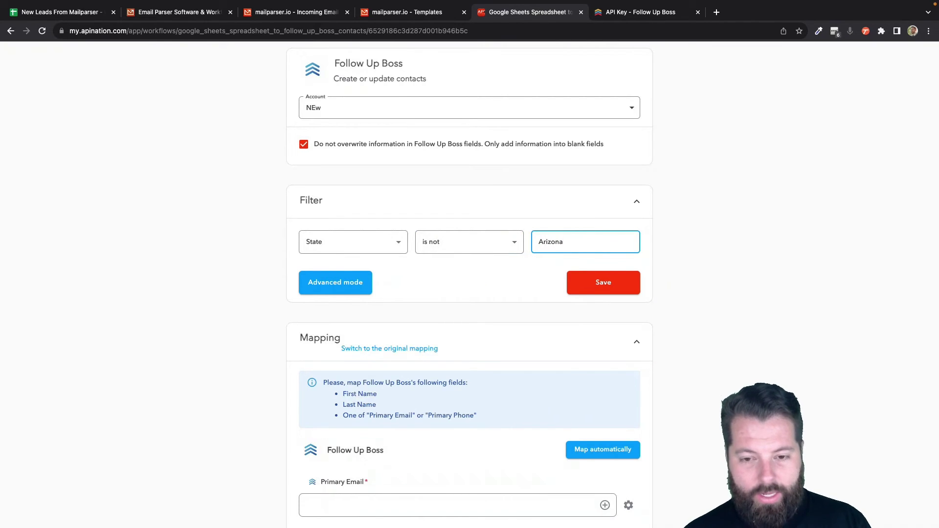
Step: Reset the sync's filter to No Filter and save it
{"action": "left_click", "coordinate": [397, 243]}
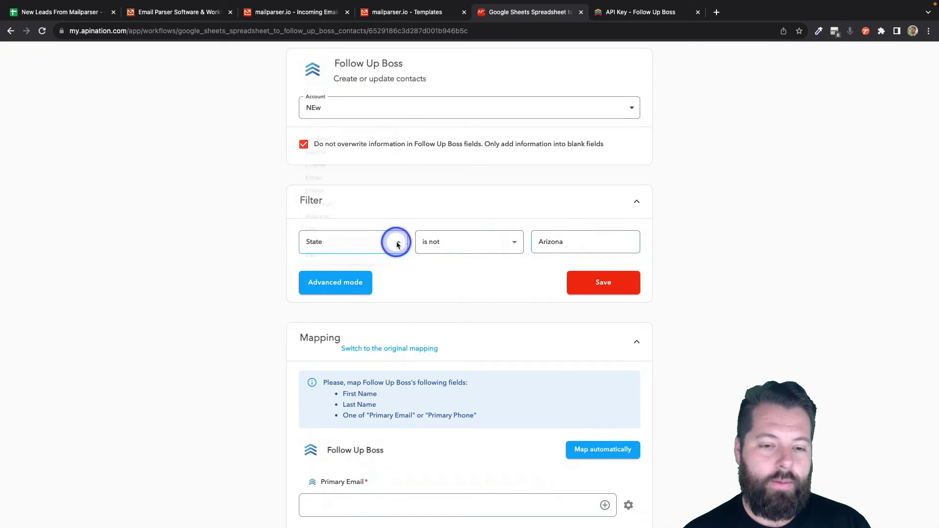
{"action": "left_click", "coordinate": [352, 96]}
{"action": "left_click", "coordinate": [595, 279]}
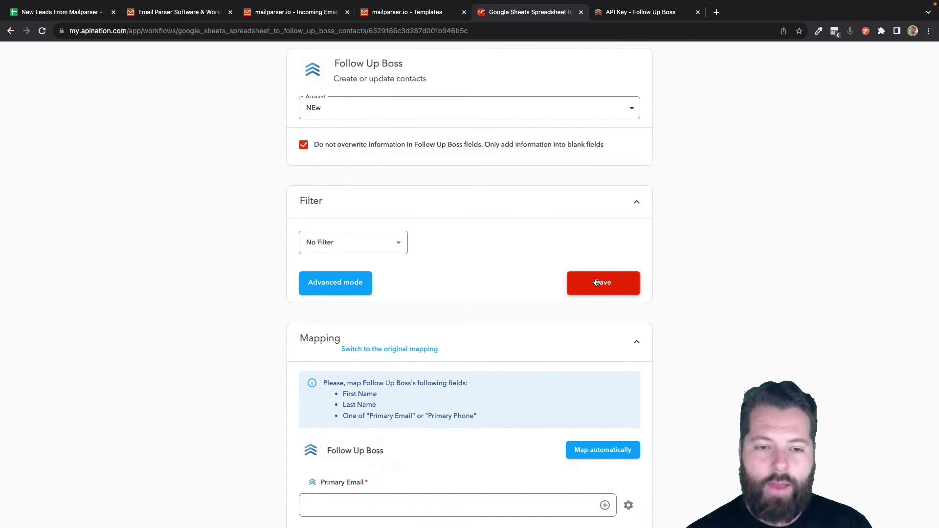
{"action": "left_click", "coordinate": [441, 226]}
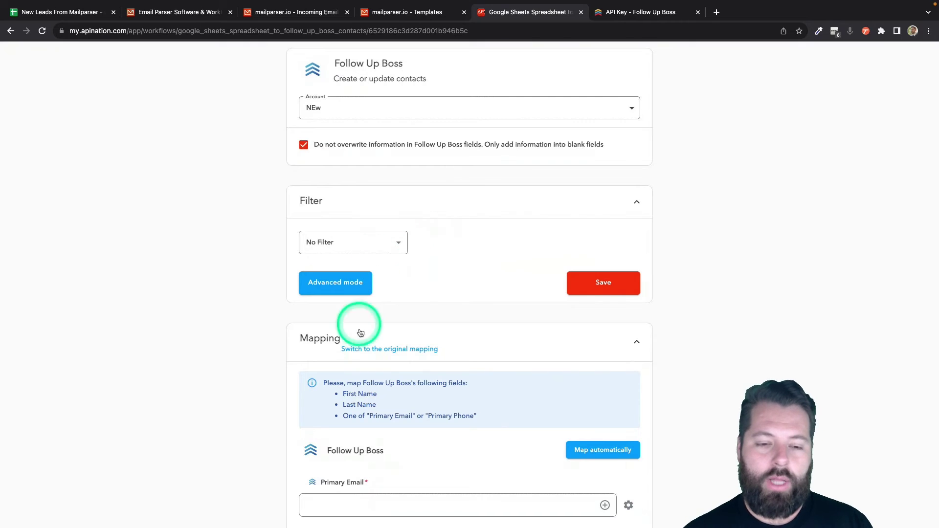
Step: Map the Follow Up Boss Primary Email field to the spreadsheet's Email column
{"action": "scroll", "coordinate": [424, 247], "scroll_direction": "down", "scroll_amount": 3}
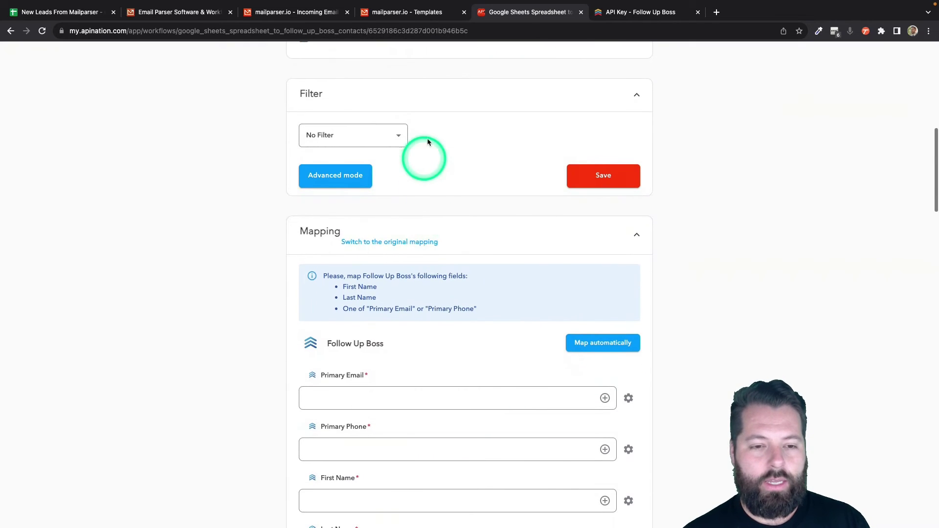
{"action": "scroll", "coordinate": [482, 226], "scroll_direction": "down", "scroll_amount": 3}
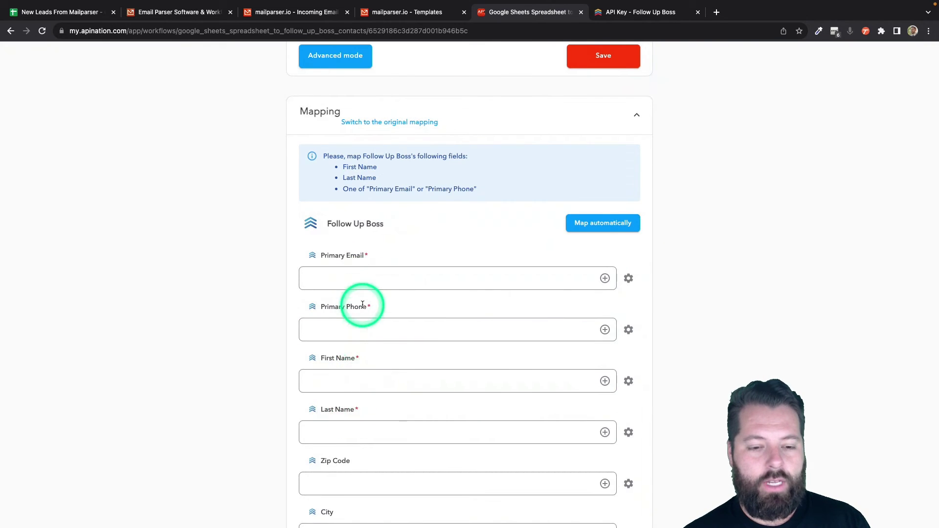
{"action": "left_click_drag", "start_coordinate": [363, 258], "coordinate": [372, 259]}
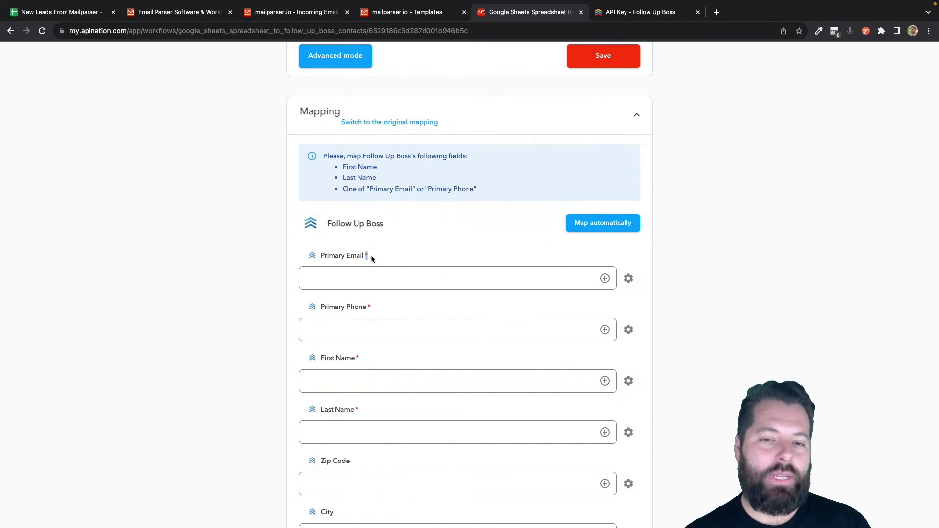
{"action": "left_click", "coordinate": [452, 354]}
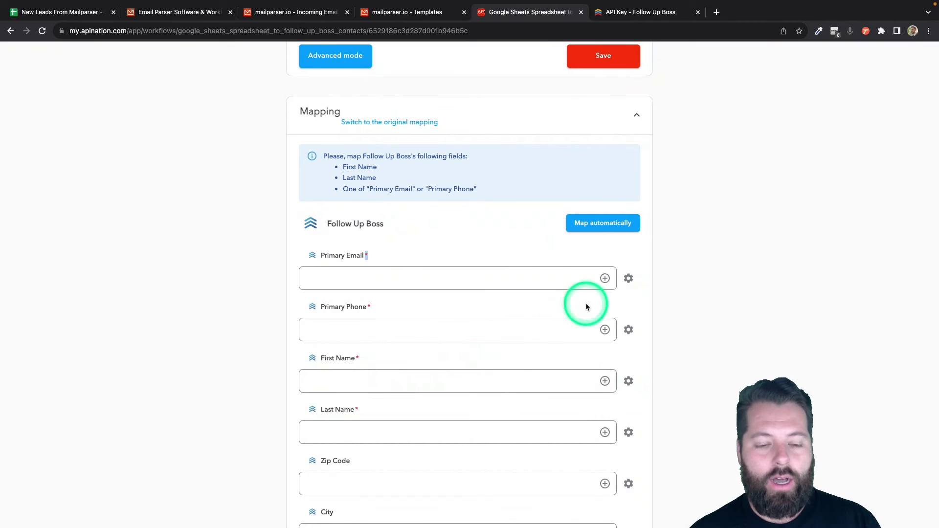
{"action": "left_click", "coordinate": [605, 278]}
{"action": "left_click", "coordinate": [476, 378]}
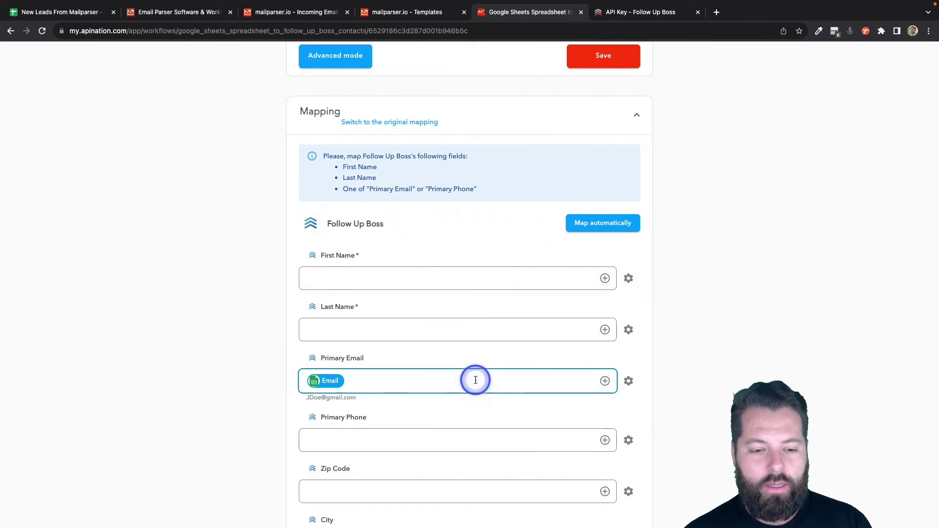
Step: Map First Name to the Fname column and Last Name to the Lname column
{"action": "left_click", "coordinate": [602, 266]}
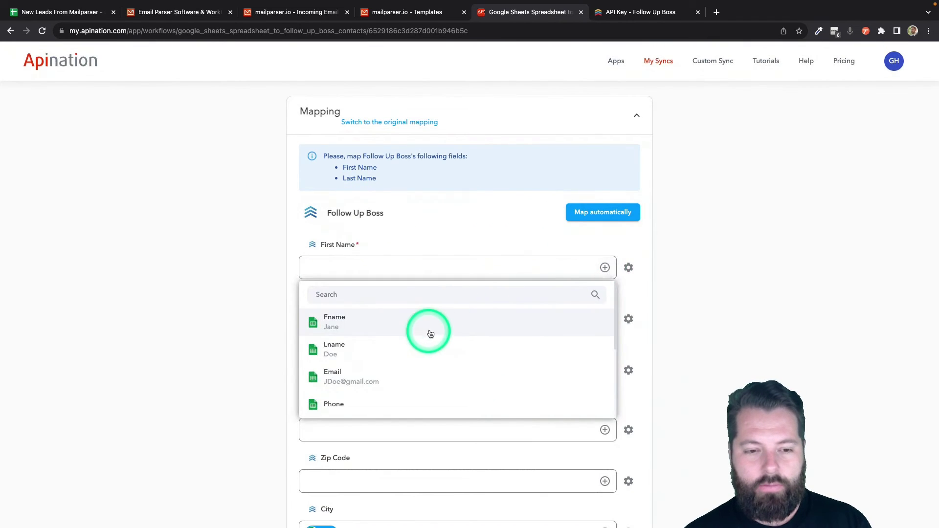
{"action": "left_click", "coordinate": [427, 324]}
{"action": "left_click", "coordinate": [605, 315]}
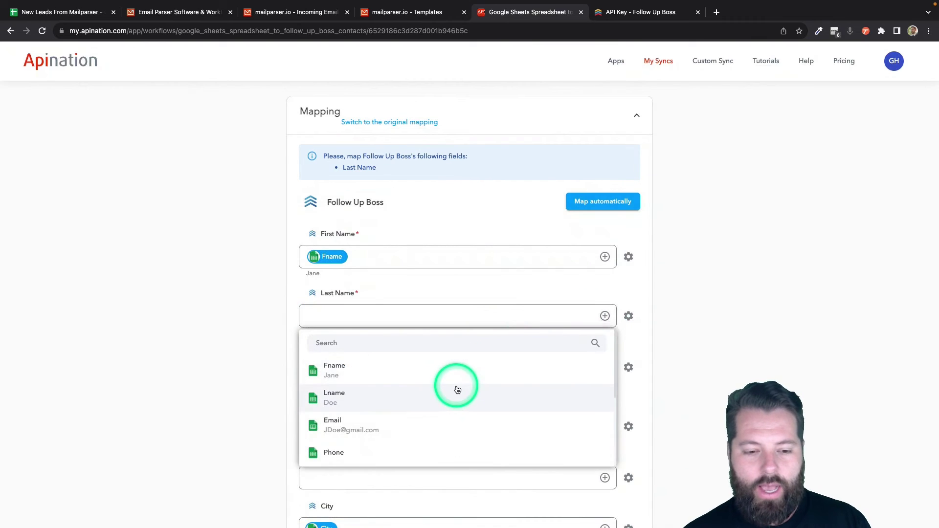
{"action": "left_click", "coordinate": [454, 392]}
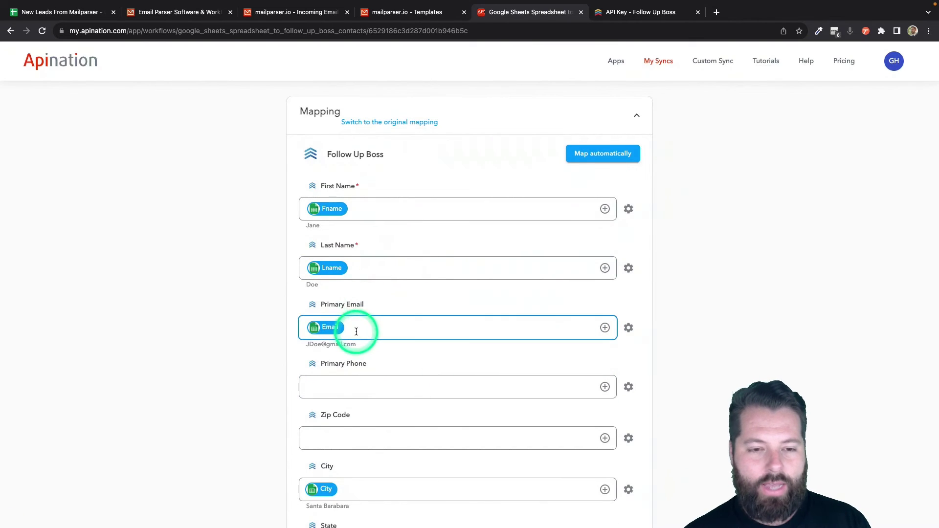
Step: Map Primary Phone to the Phone column and Zip Code to the Zip column
{"action": "scroll", "coordinate": [375, 375], "scroll_direction": "down", "scroll_amount": 4}
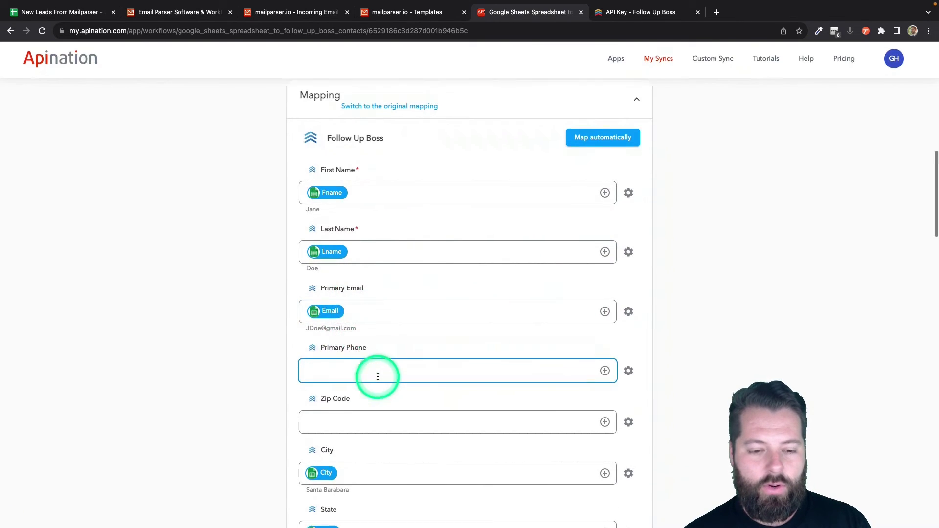
{"action": "left_click", "coordinate": [605, 211]}
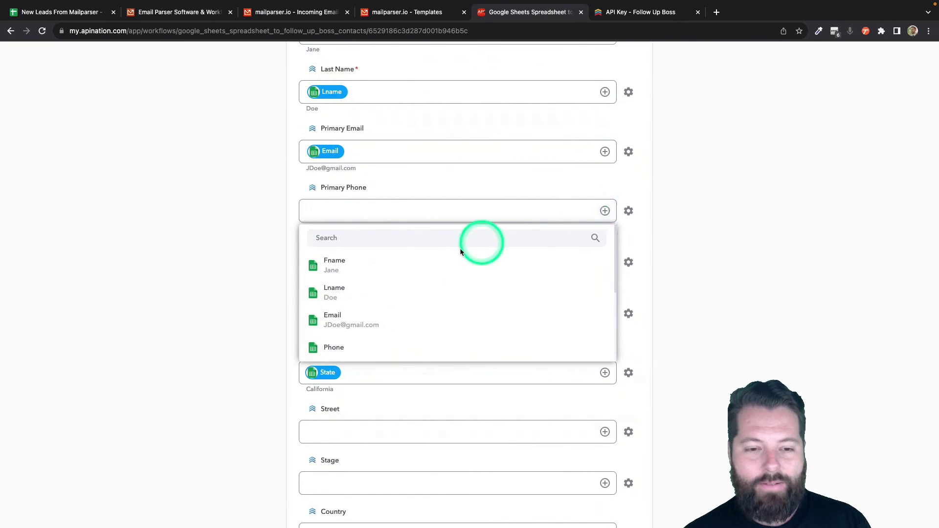
{"action": "left_click", "coordinate": [410, 347]}
{"action": "scroll", "coordinate": [406, 369], "scroll_direction": "down", "scroll_amount": 2}
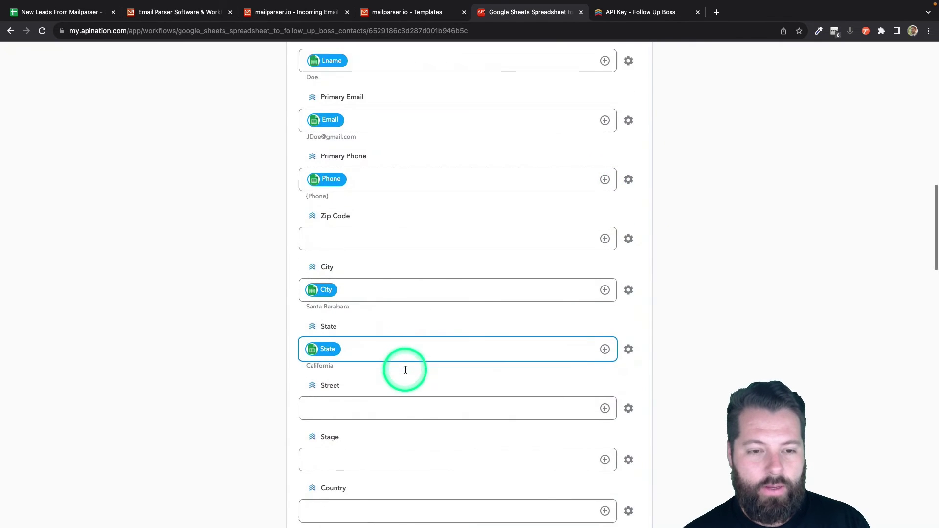
{"action": "left_click", "coordinate": [605, 209]}
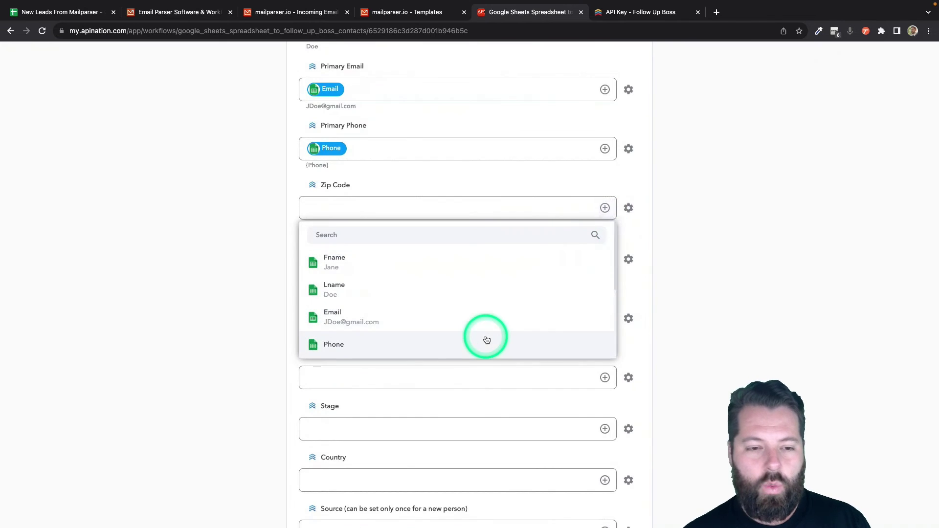
{"action": "scroll", "coordinate": [514, 303], "scroll_direction": "down", "scroll_amount": 1}
{"action": "scroll", "coordinate": [497, 295], "scroll_direction": "down", "scroll_amount": 1}
{"action": "scroll", "coordinate": [497, 295], "scroll_direction": "down", "scroll_amount": 4}
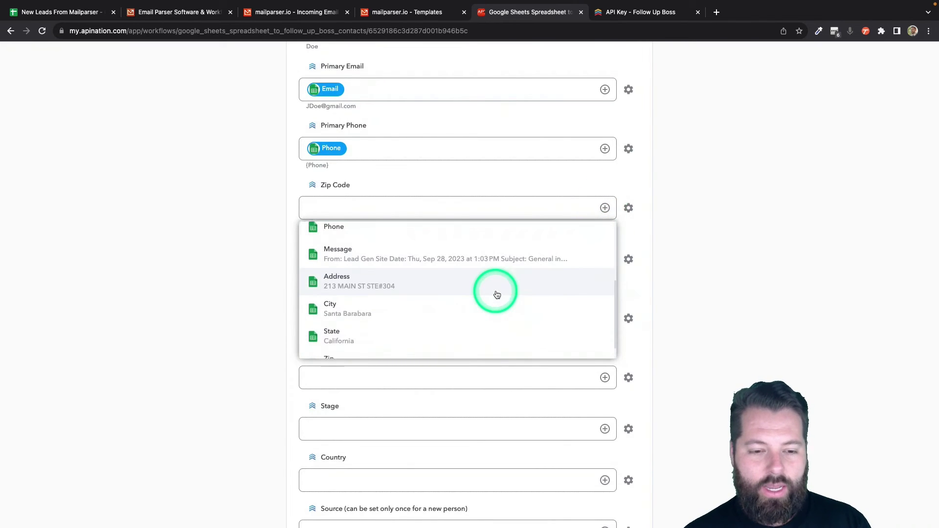
{"action": "left_click", "coordinate": [448, 313]}
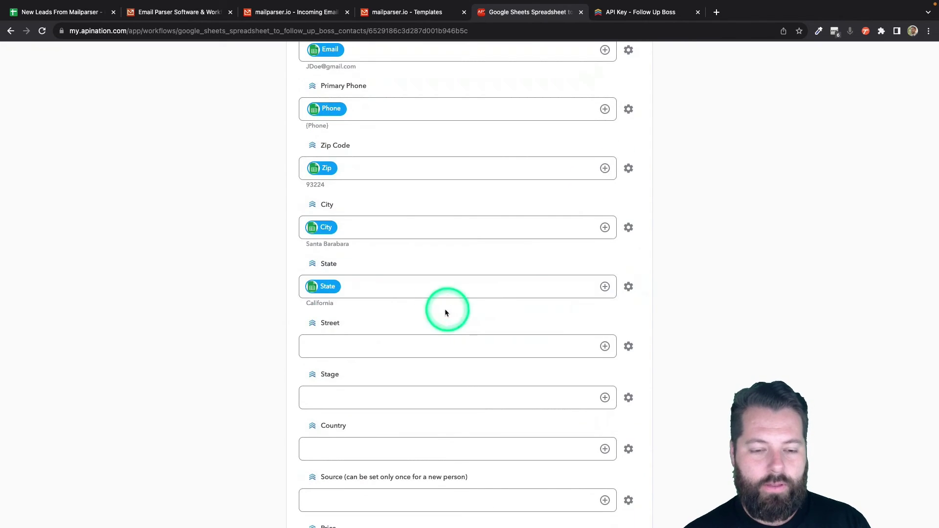
Step: Try out the fixed tag text "HotLead" and "Col" in the Tags mapping and clear the field
{"action": "scroll", "coordinate": [366, 325], "scroll_direction": "down", "scroll_amount": 5}
{"action": "scroll", "coordinate": [367, 325], "scroll_direction": "down", "scroll_amount": 5}
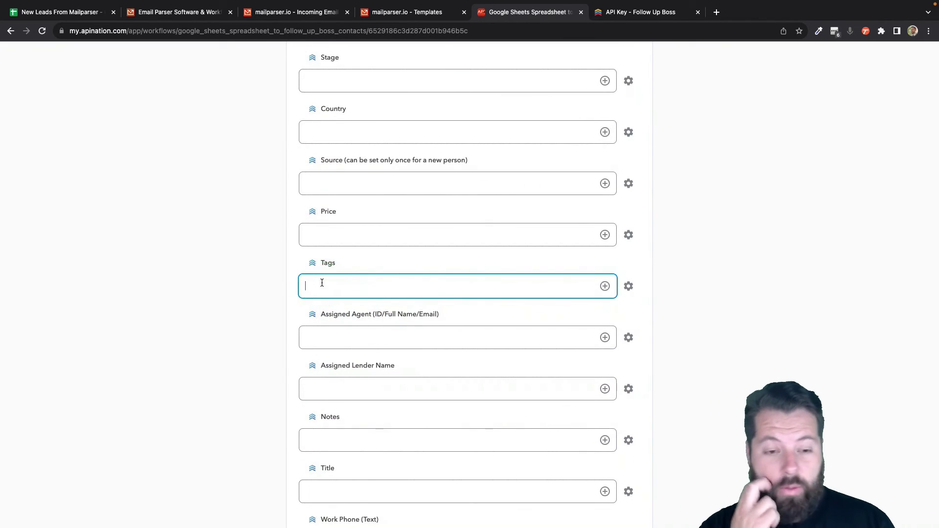
{"action": "type", "text": "Hot"}
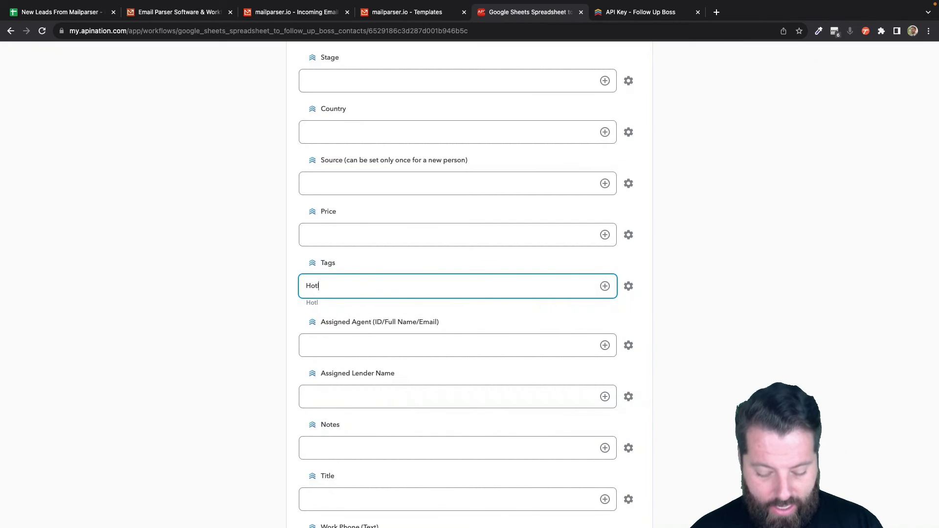
{"action": "type", "text": "Lead"}
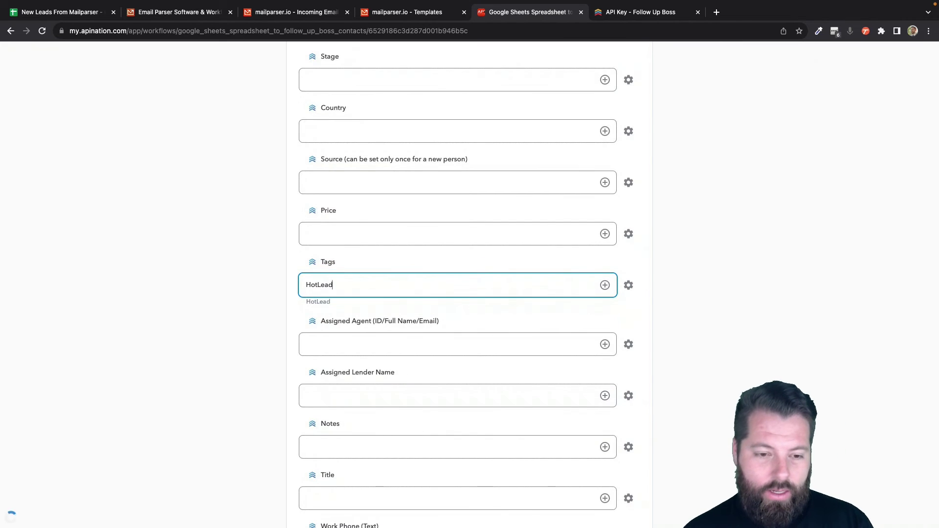
{"action": "key", "text": "BackSpace"}
{"action": "key", "text": "BackSpace"}
{"action": "key", "text": "BackSpace"}
{"action": "key", "text": "BackSpace"}
{"action": "type", "text": "Col"}
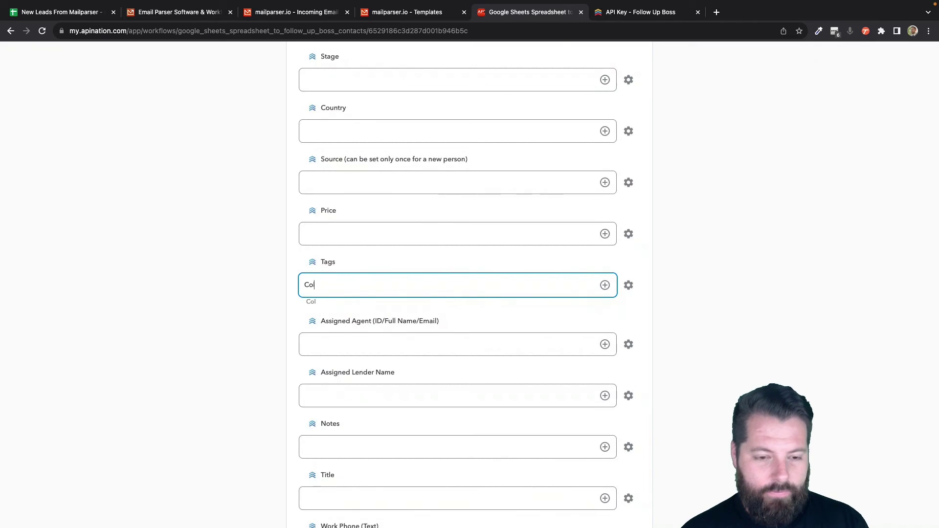
{"action": "key", "text": "BackSpace"}
{"action": "key", "text": "BackSpace"}
{"action": "key", "text": "BackSpace"}
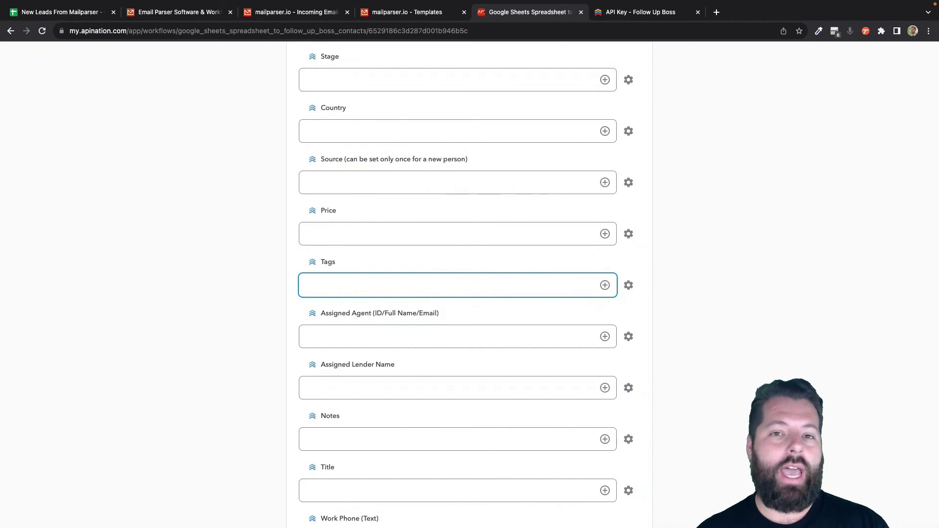
Step: Enter "w" as fixed text in the Tags mapping
{"action": "left_click", "coordinate": [335, 336]}
{"action": "scroll", "coordinate": [499, 327], "scroll_direction": "down", "scroll_amount": 1}
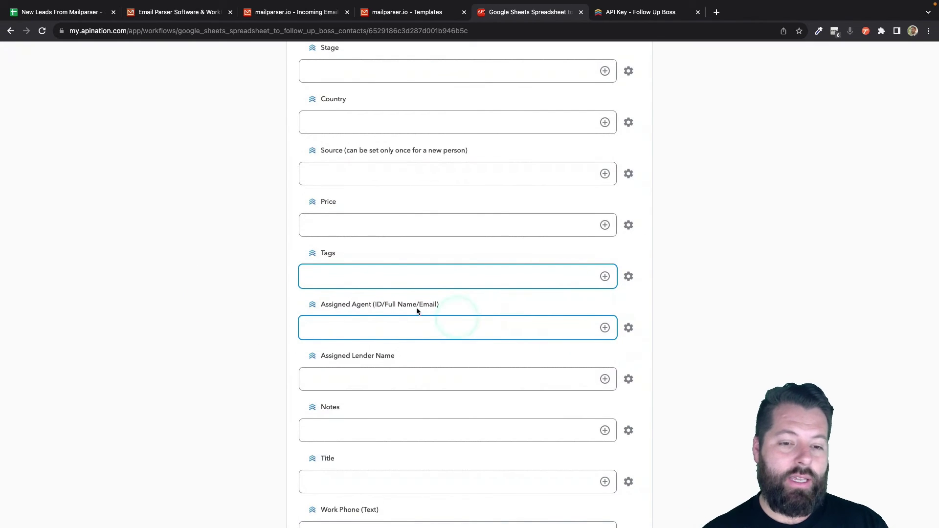
{"action": "left_click", "coordinate": [315, 266]}
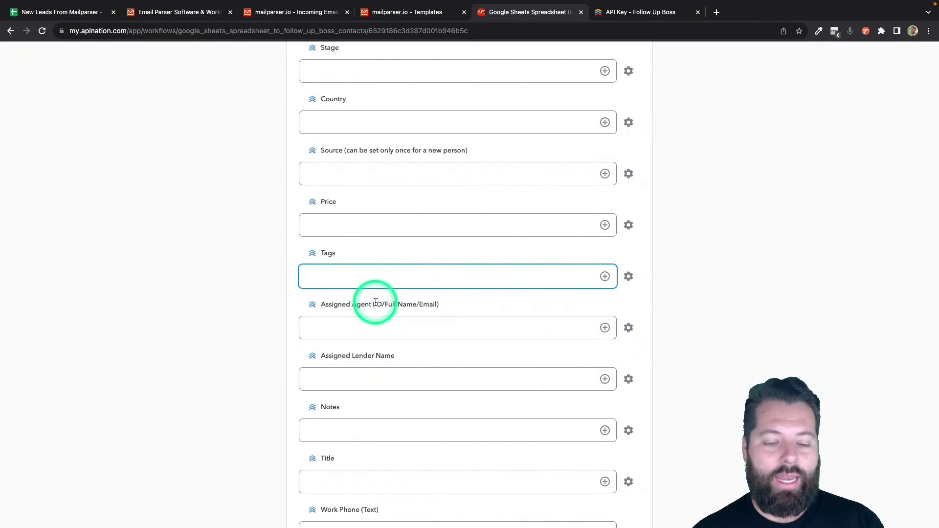
{"action": "scroll", "coordinate": [379, 362], "scroll_direction": "down", "scroll_amount": 2}
{"action": "type", "text": "w"}
{"action": "scroll", "coordinate": [384, 380], "scroll_direction": "up", "scroll_amount": 2}
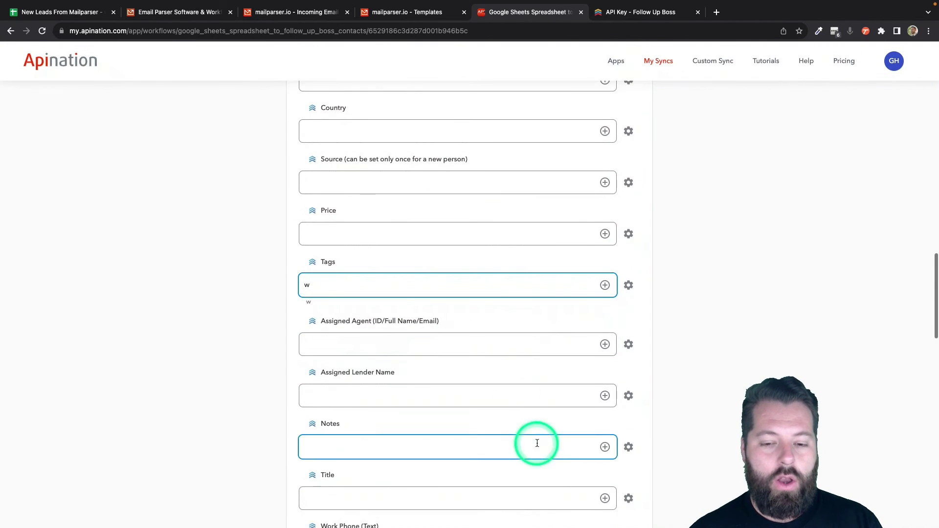
Step: Map the Notes field of the Follow Up Boss contact to the spreadsheet's Message column
{"action": "left_click", "coordinate": [604, 446]}
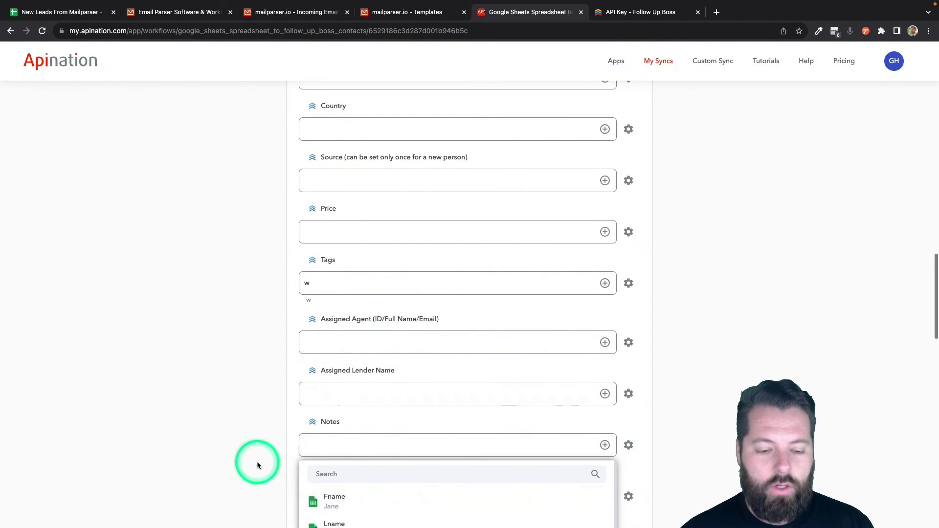
{"action": "scroll", "coordinate": [256, 461], "scroll_direction": "down", "scroll_amount": 4}
{"action": "scroll", "coordinate": [350, 379], "scroll_direction": "down", "scroll_amount": 2}
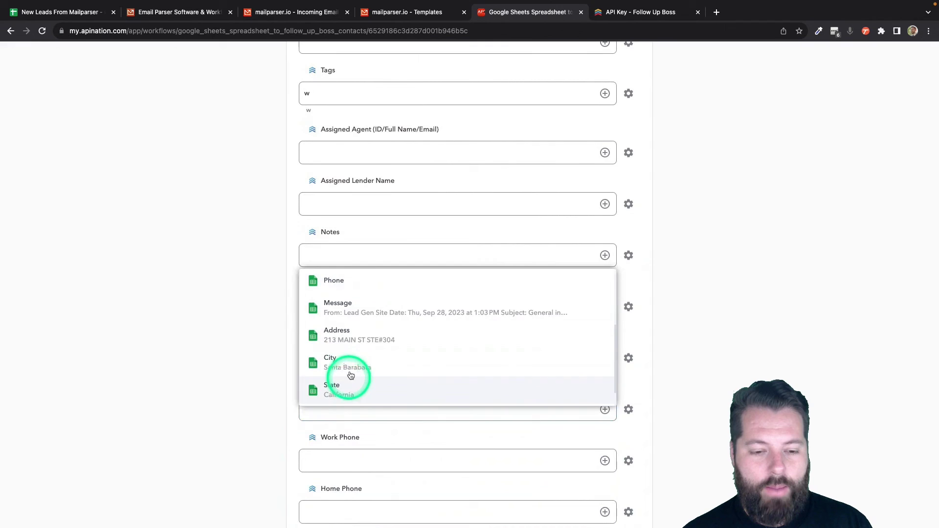
{"action": "left_click", "coordinate": [361, 316]}
Step: Look over the remaining contact field mappings down to Birthday and activate the Google Sheets to Follow Up Boss sync
{"action": "scroll", "coordinate": [284, 321], "scroll_direction": "down", "scroll_amount": 4}
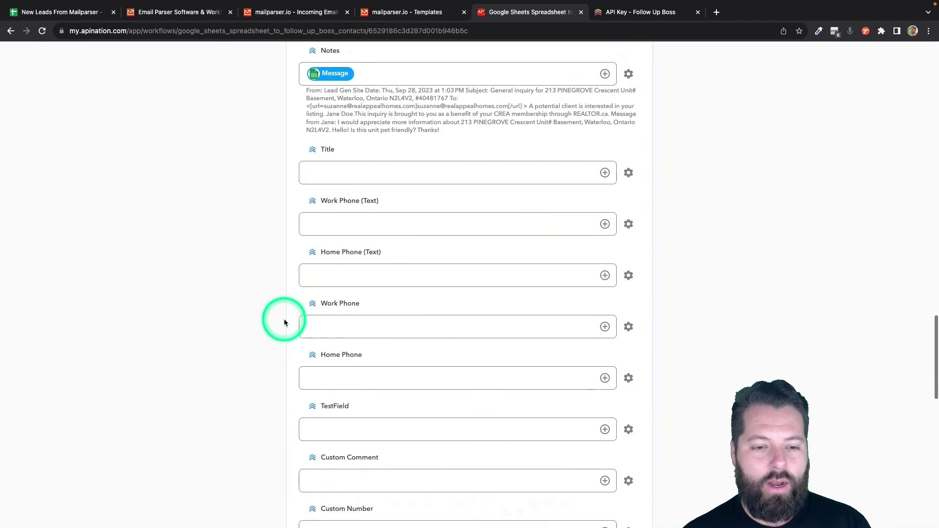
{"action": "scroll", "coordinate": [280, 291], "scroll_direction": "down", "scroll_amount": 5}
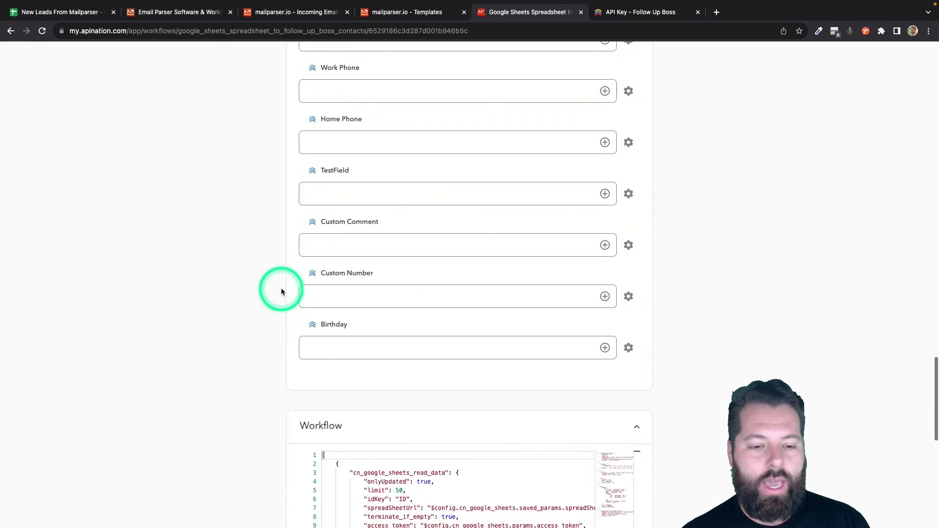
{"action": "left_click", "coordinate": [361, 287]}
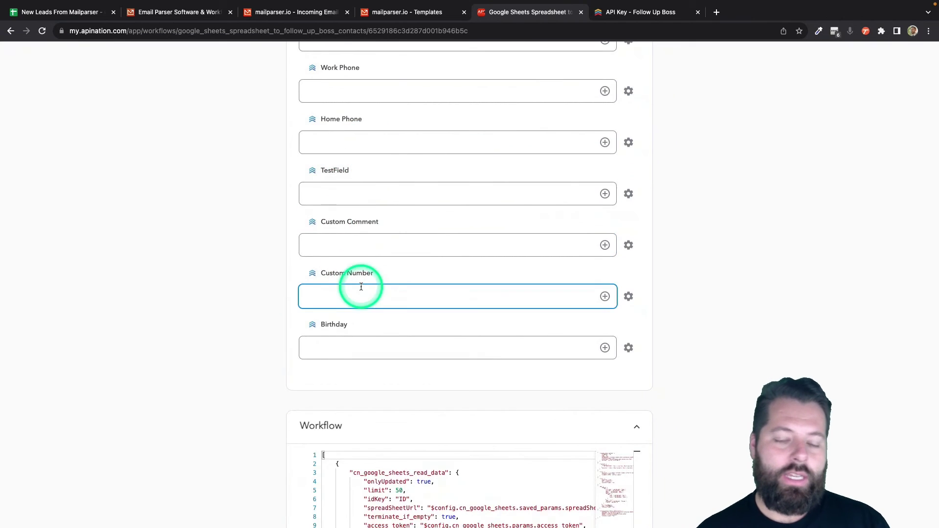
{"action": "scroll", "coordinate": [361, 287], "scroll_direction": "up", "scroll_amount": 3}
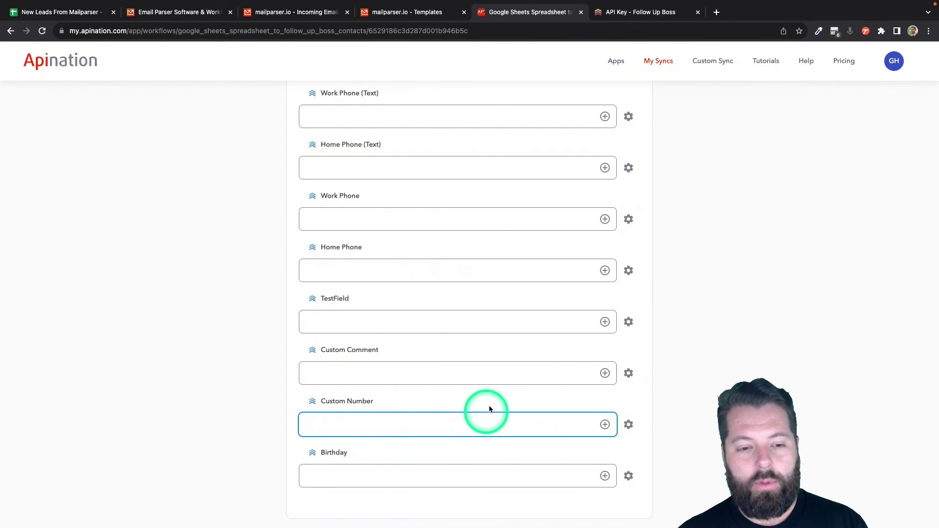
{"action": "scroll", "coordinate": [509, 359], "scroll_direction": "up", "scroll_amount": 15}
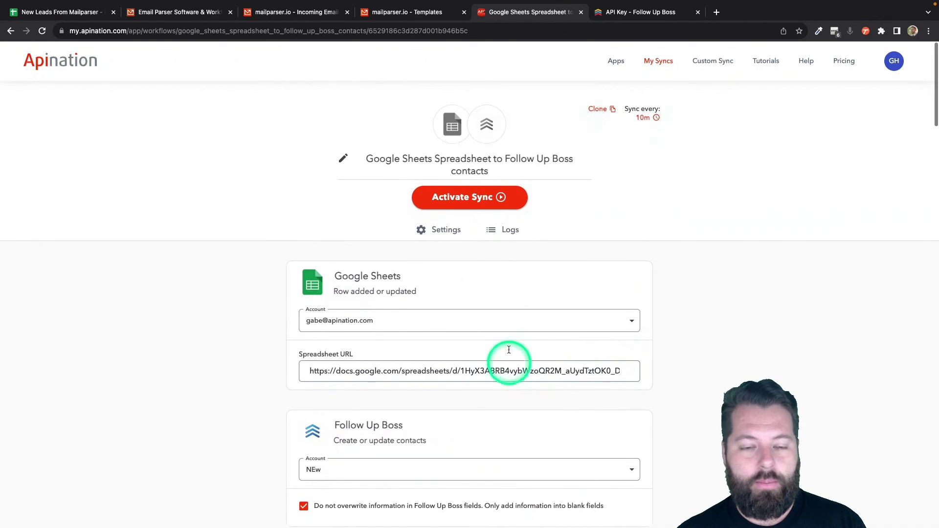
{"action": "left_click", "coordinate": [489, 196]}
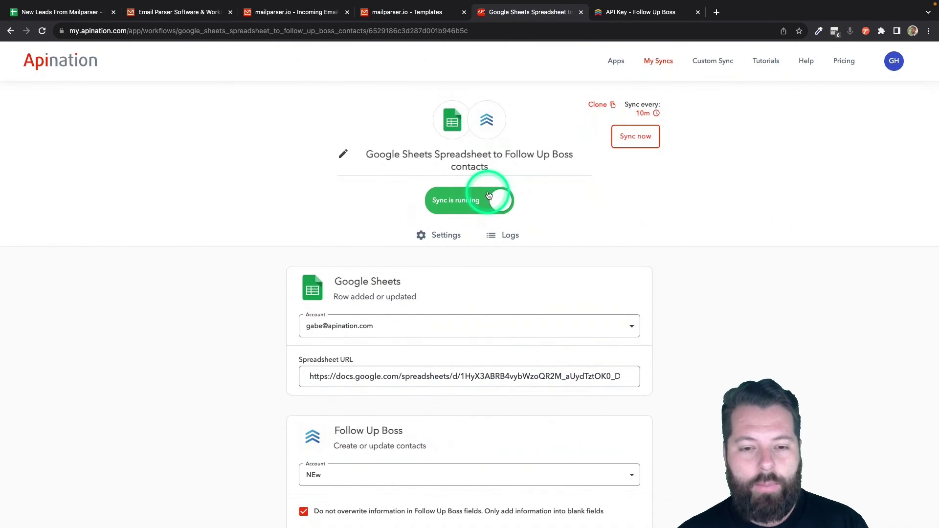